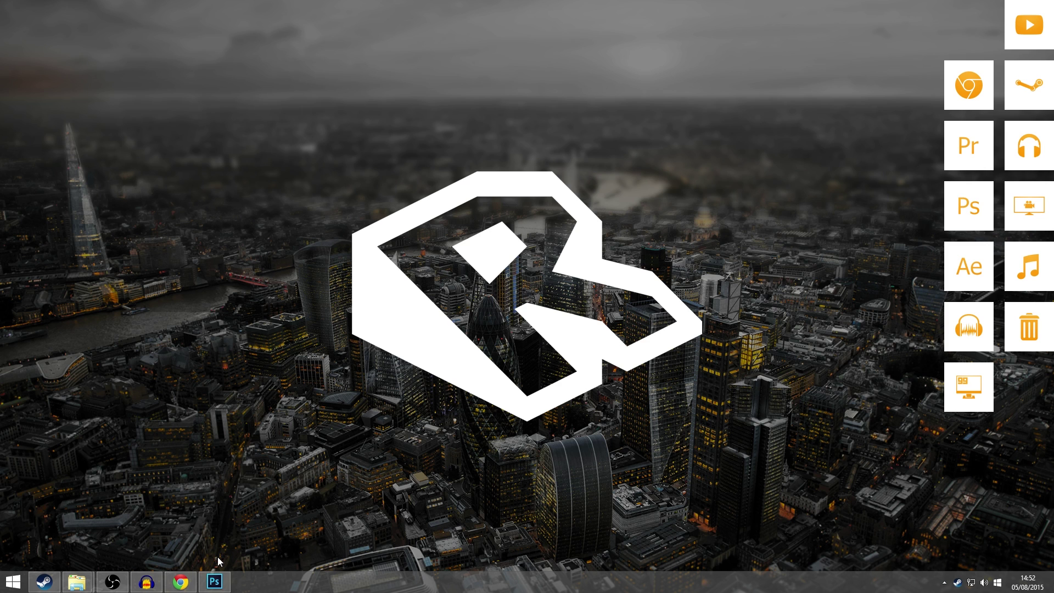
Switch to Photoshop and look over the YouTube folder containing the CSGO and Thumbnail PSD files
{"action": "left_click", "coordinate": [220, 586]}
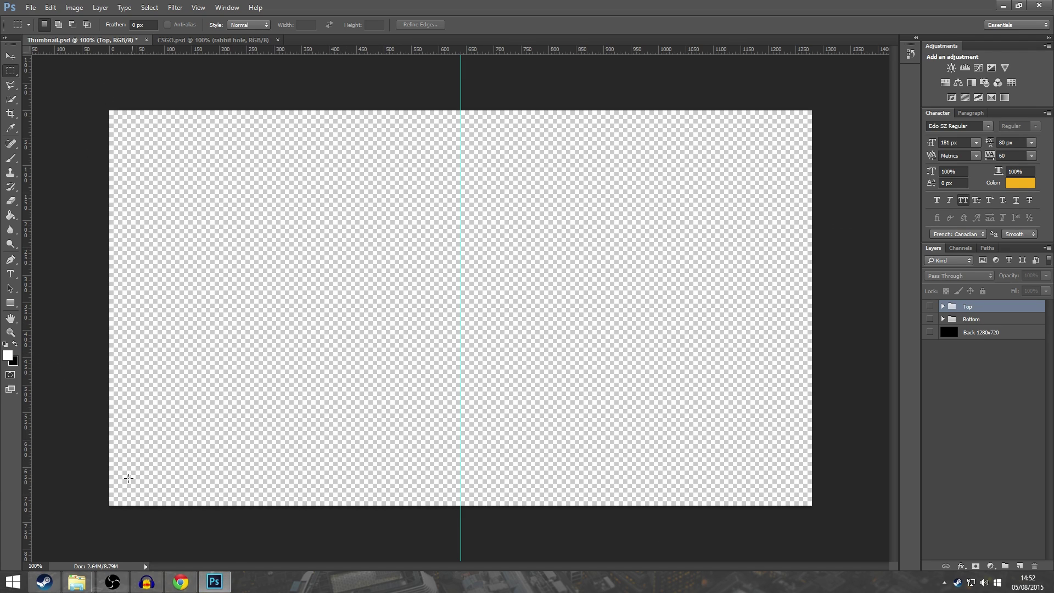
{"action": "mouse_move", "coordinate": [82, 582]}
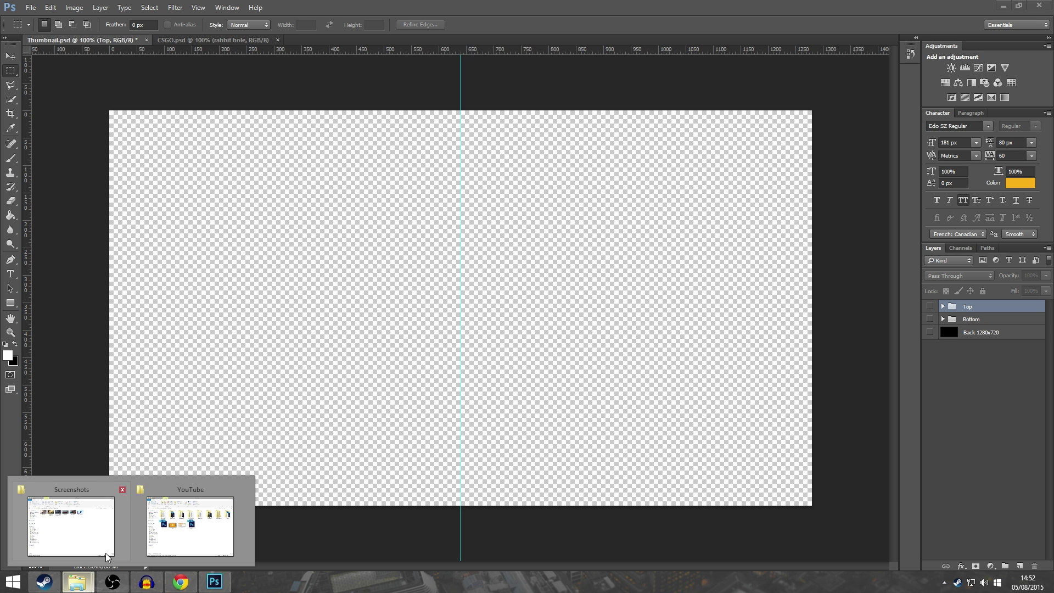
{"action": "left_click", "coordinate": [167, 521]}
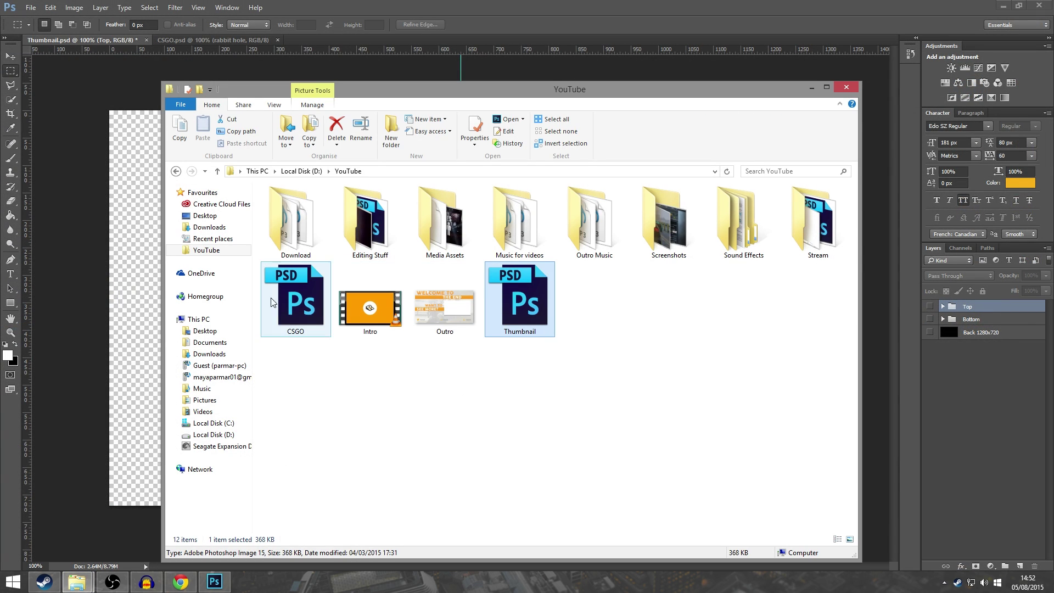
{"action": "left_click", "coordinate": [577, 5]}
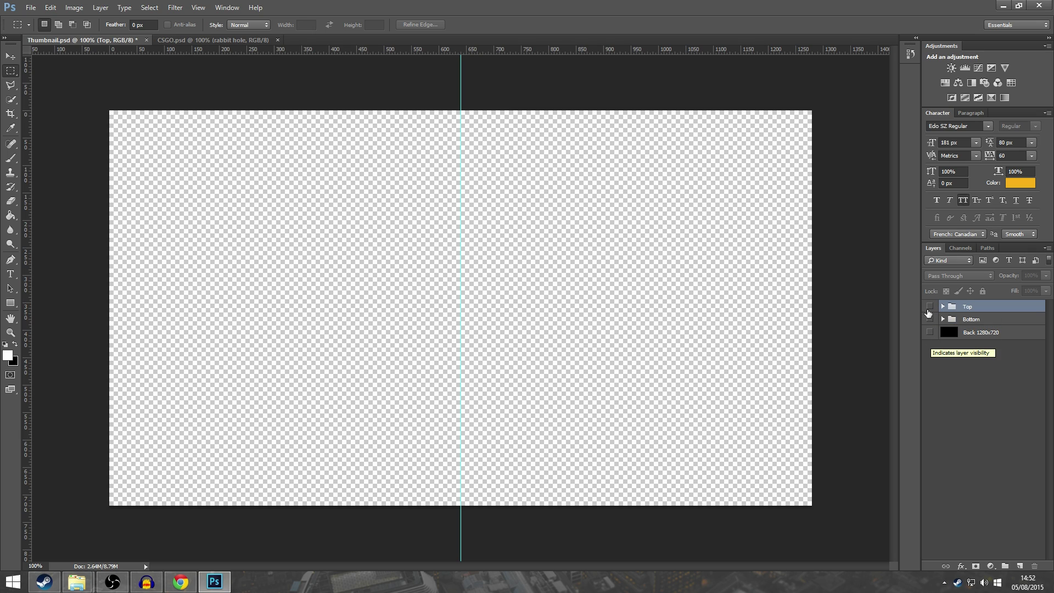
Preview the black Back 1280x720 layer, hide it again, and show the Top and Bottom layer groups
{"action": "left_click", "coordinate": [929, 333]}
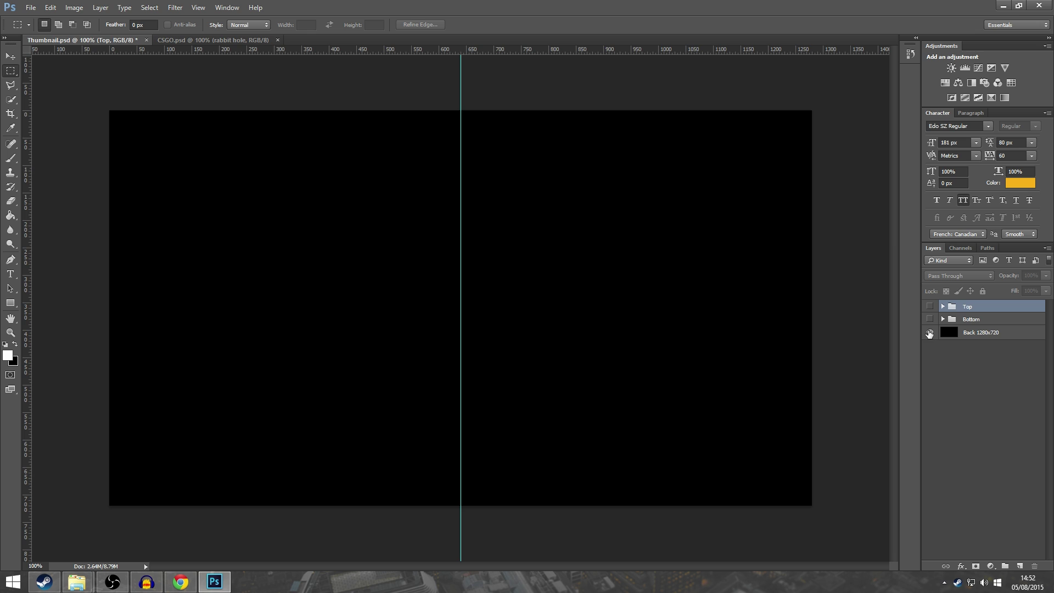
{"action": "left_click", "coordinate": [929, 332]}
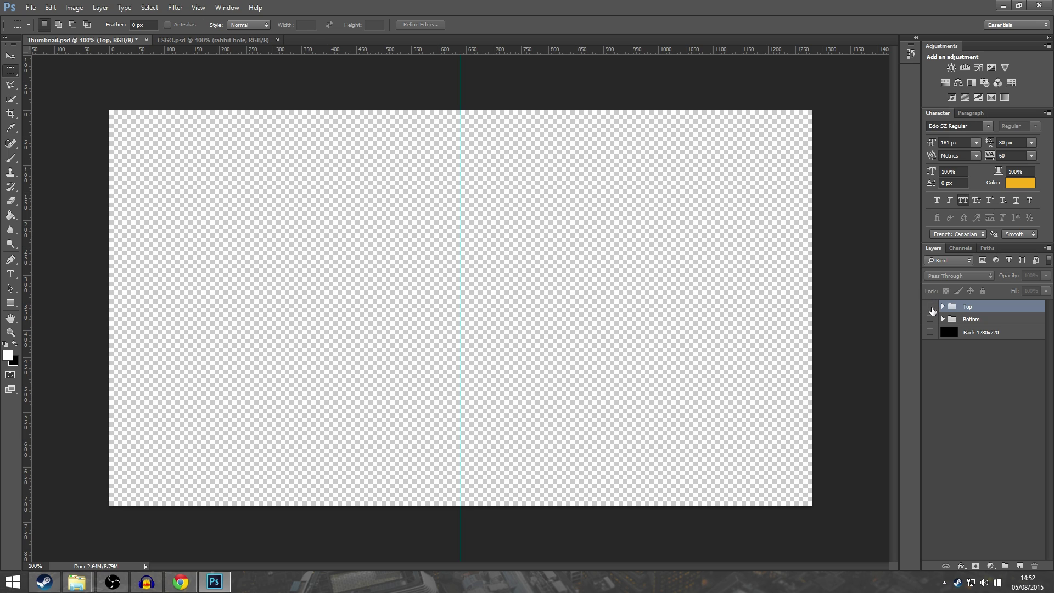
{"action": "left_click", "coordinate": [930, 306]}
{"action": "left_click", "coordinate": [930, 319]}
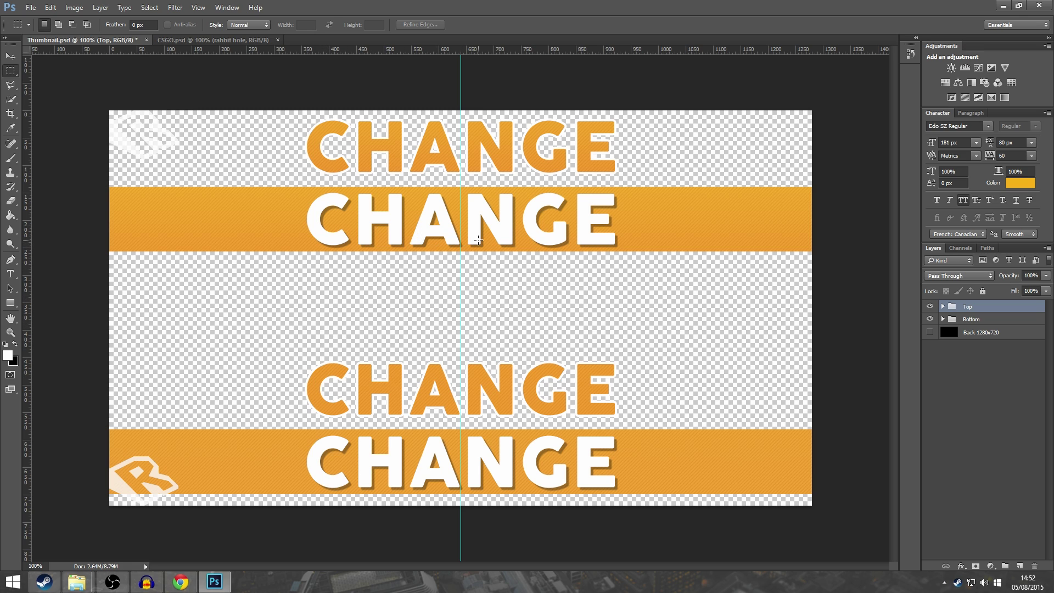
Expand the Top group to list its layers, keeping the Bottom group collapsed and hidden
{"action": "left_click", "coordinate": [943, 319]}
{"action": "left_click", "coordinate": [943, 306]}
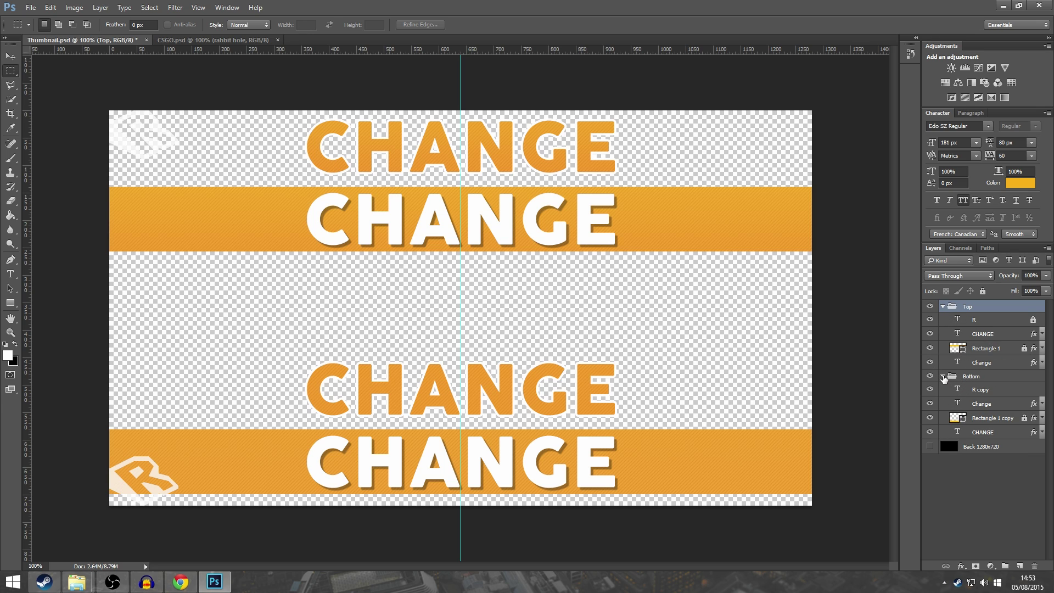
{"action": "left_click", "coordinate": [943, 377]}
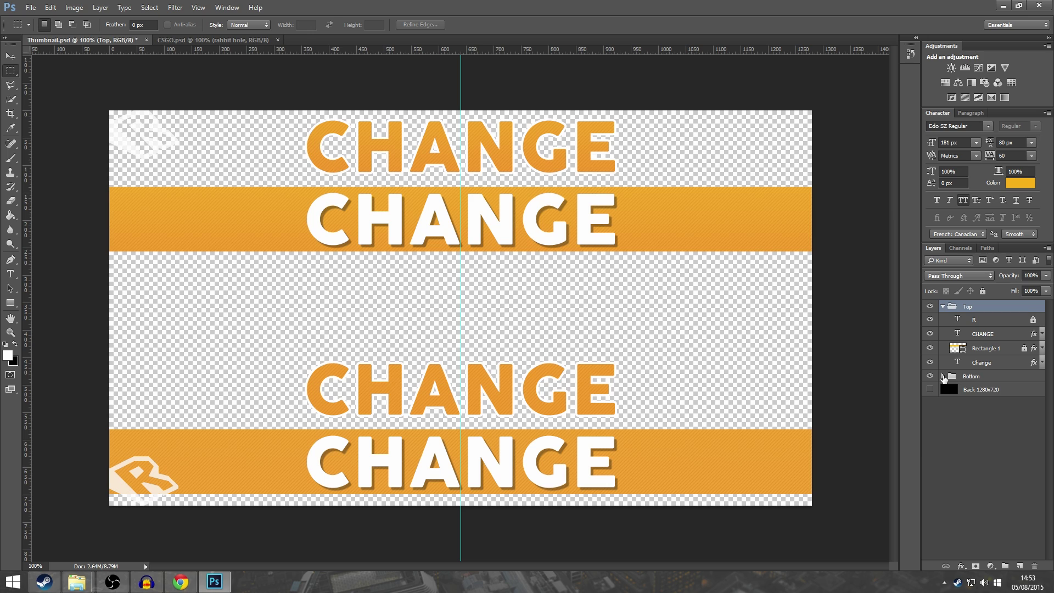
{"action": "left_click", "coordinate": [930, 376]}
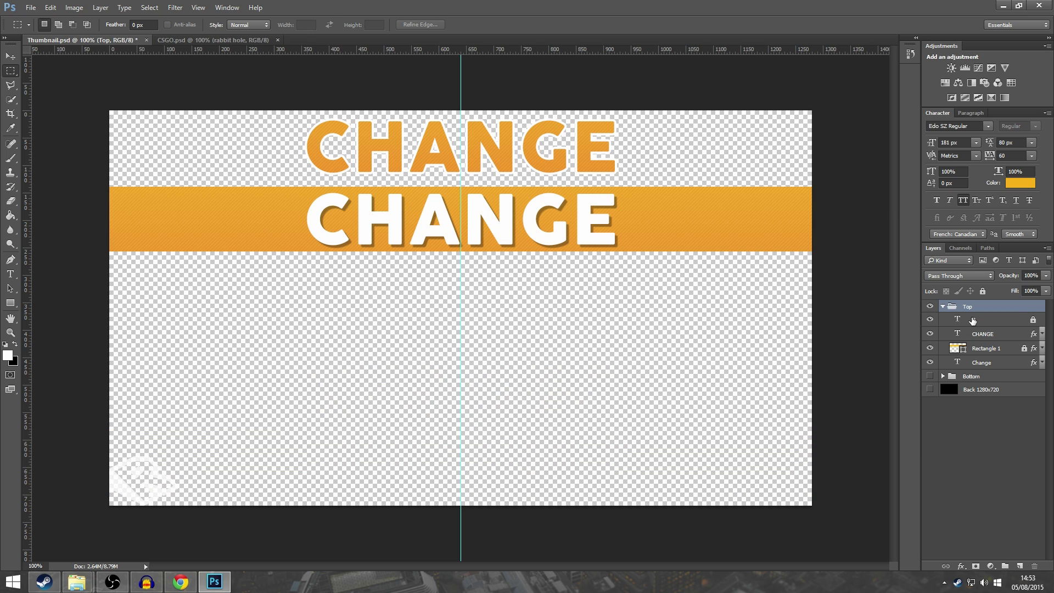
Try to edit the text of the locked R logo layer with the Type tool
{"action": "left_click", "coordinate": [972, 320]}
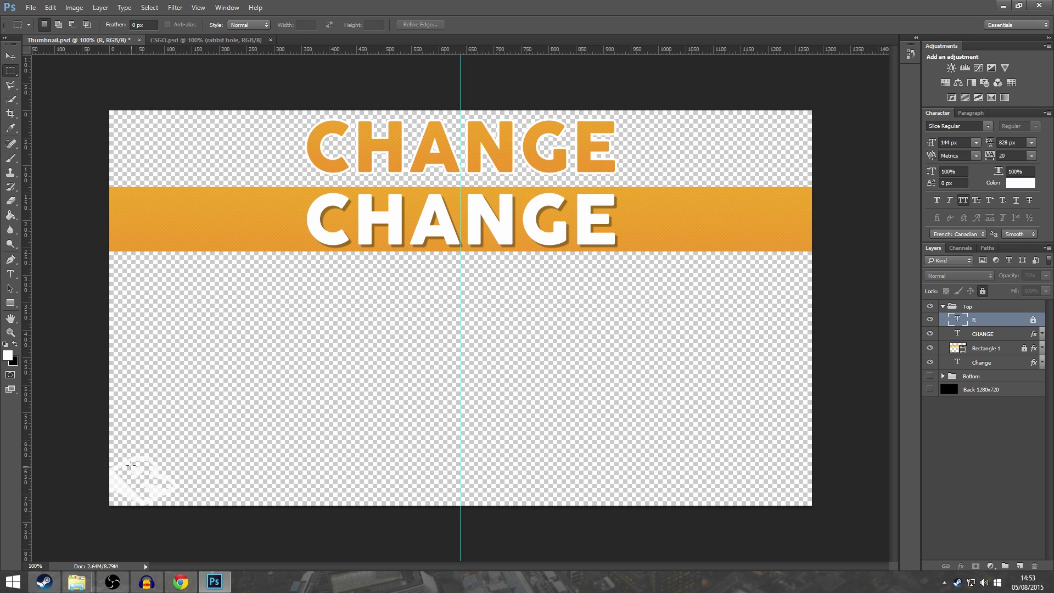
{"action": "left_click", "coordinate": [10, 274]}
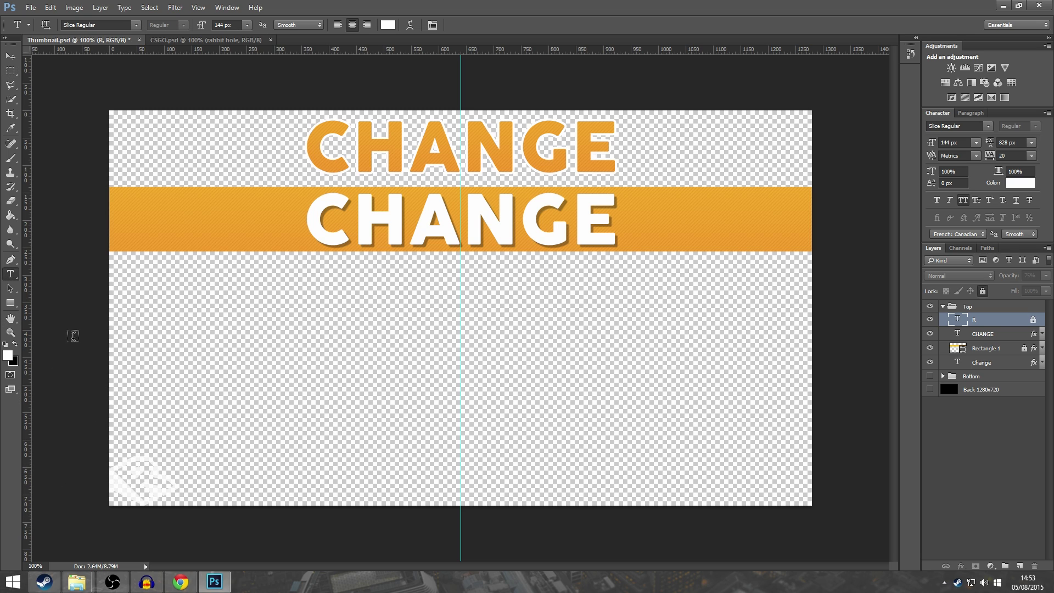
{"action": "left_click", "coordinate": [132, 471]}
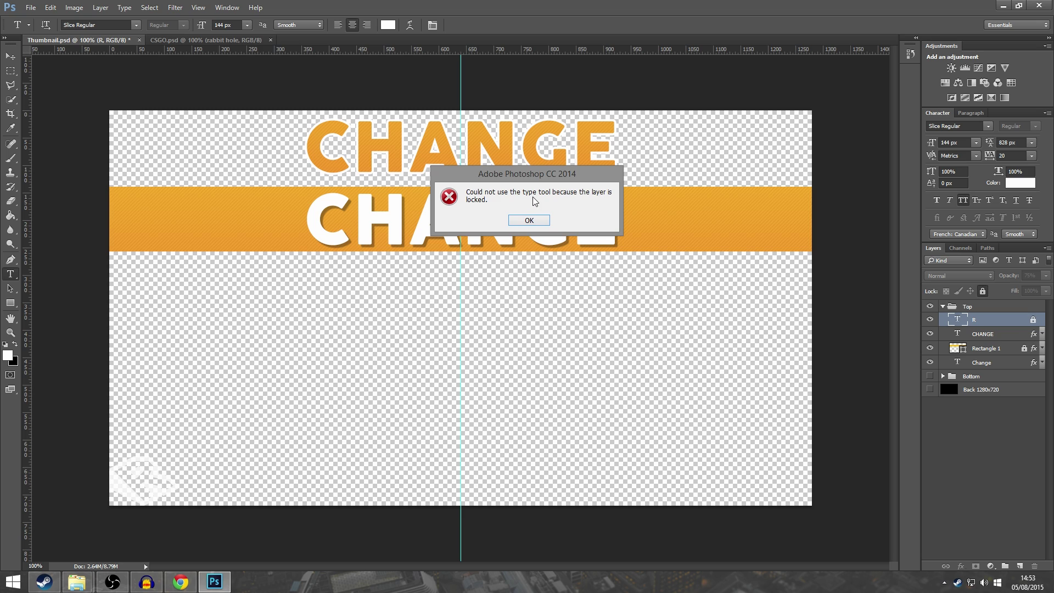
{"action": "left_click", "coordinate": [529, 221]}
Unlock the R text layer and the Rectangle 1 layer in the Top group
{"action": "left_click", "coordinate": [980, 313]}
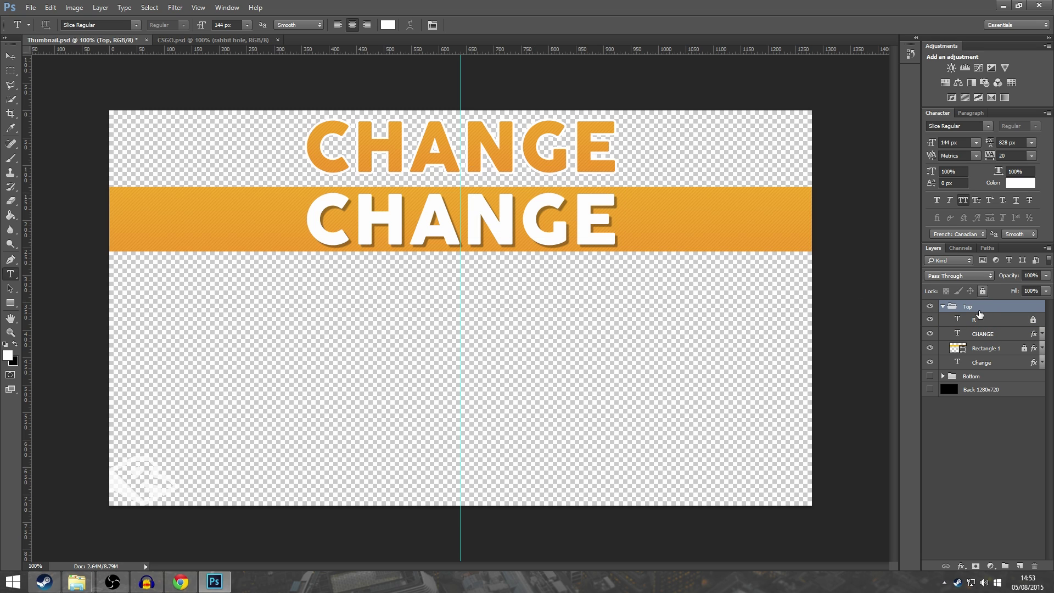
{"action": "left_click", "coordinate": [991, 348]}
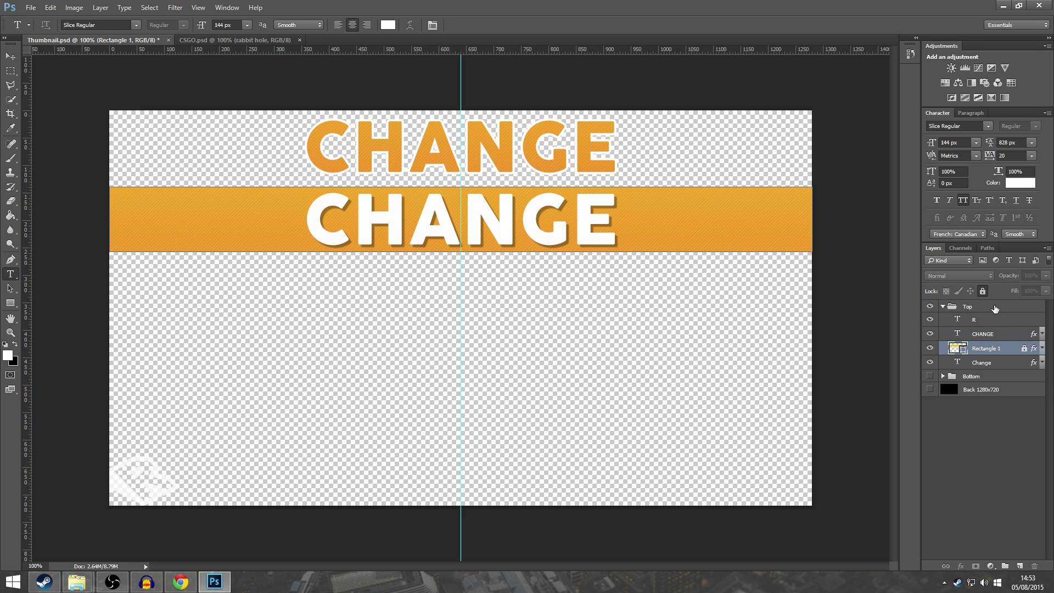
{"action": "left_click", "coordinate": [983, 291]}
Inspect the R logo as editable text by selecting all of its characters, and end the text edit
{"action": "left_click", "coordinate": [980, 320]}
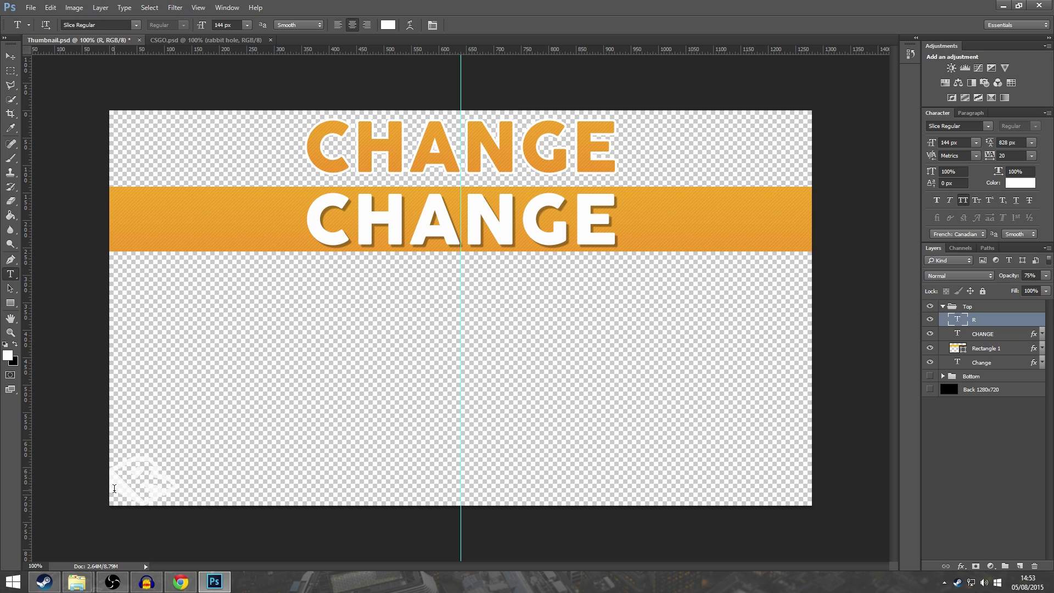
{"action": "left_click", "coordinate": [114, 489]}
{"action": "key", "text": "ctrl+a"}
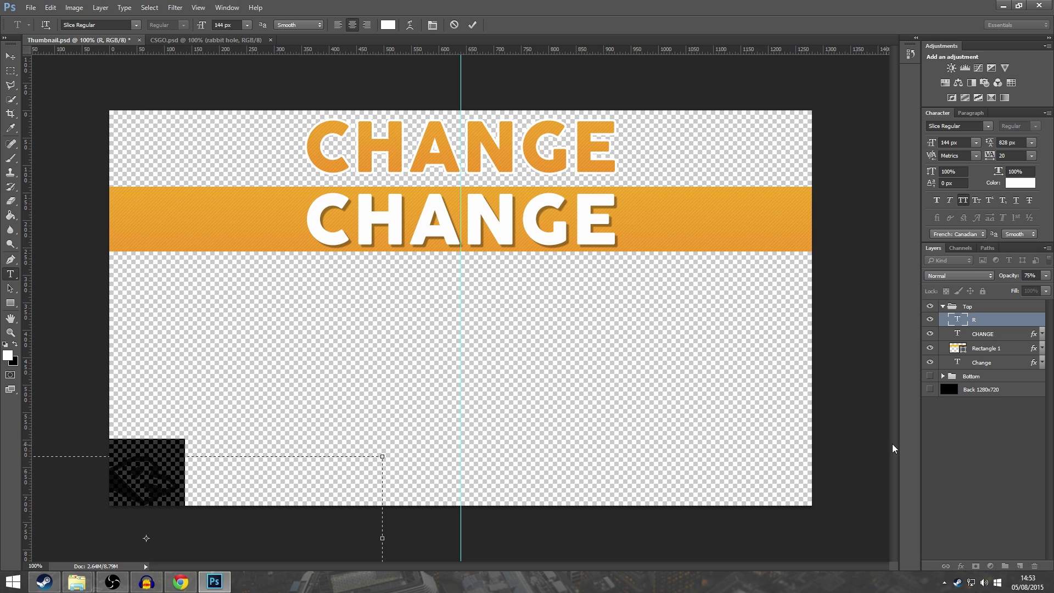
{"action": "left_click", "coordinate": [518, 453]}
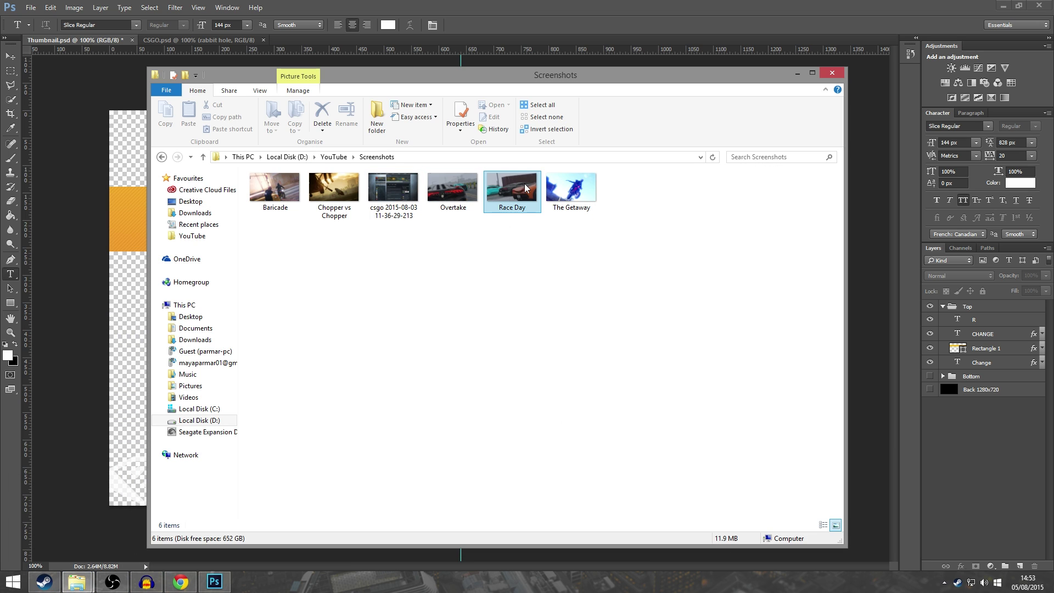
Place the Race Day image from the Screenshots folder at full canvas size and move its layer below all others
{"action": "left_click_drag", "start_coordinate": [525, 183], "coordinate": [119, 339]}
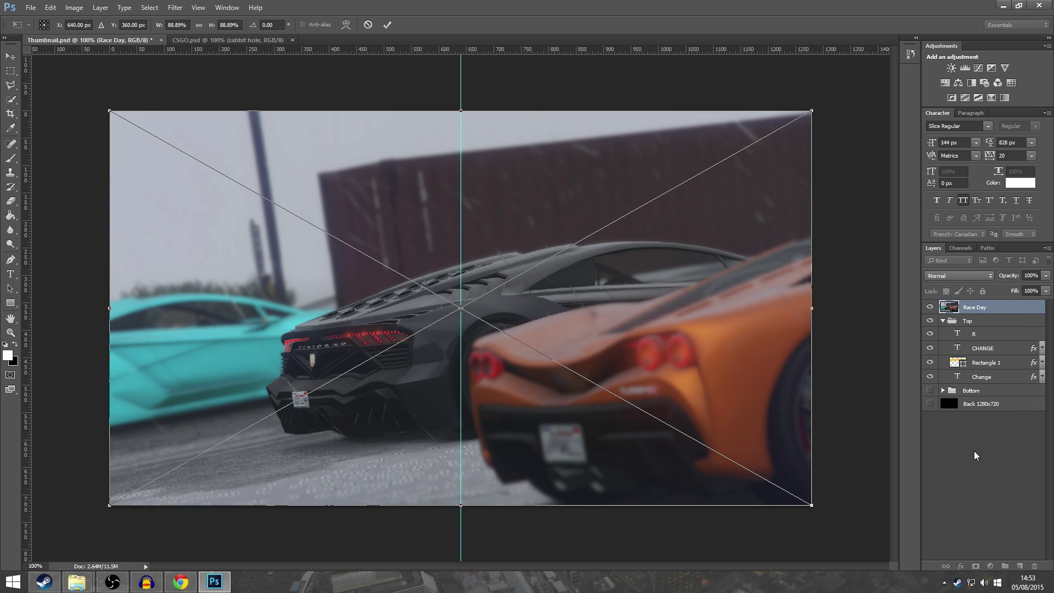
{"action": "left_click", "coordinate": [387, 25]}
{"action": "left_click_drag", "start_coordinate": [957, 312], "coordinate": [977, 483]}
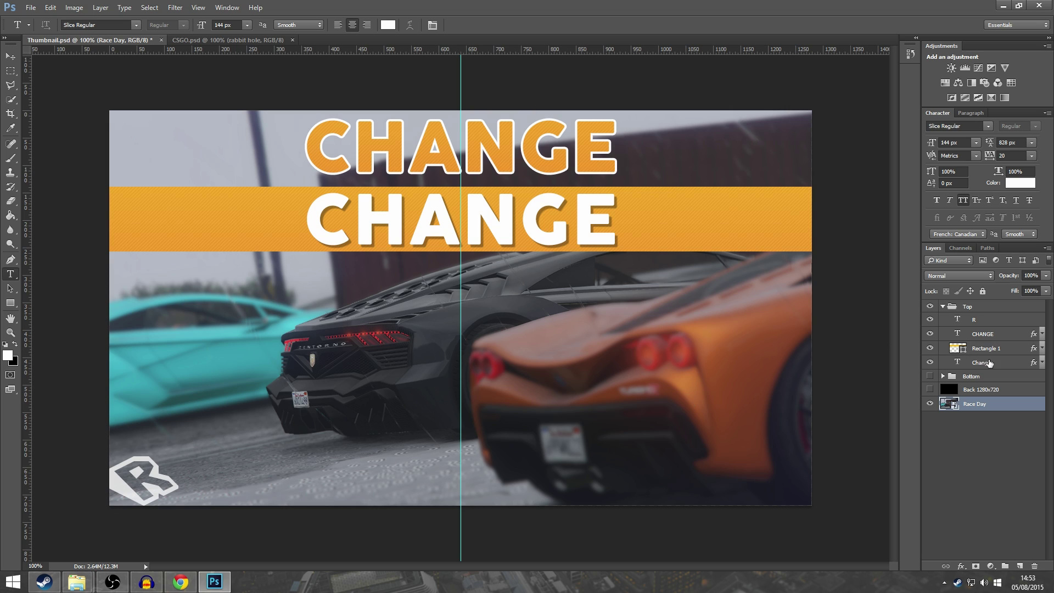
Examine the white and orange CHANGE text layers and their font settings
{"action": "left_click", "coordinate": [992, 338]}
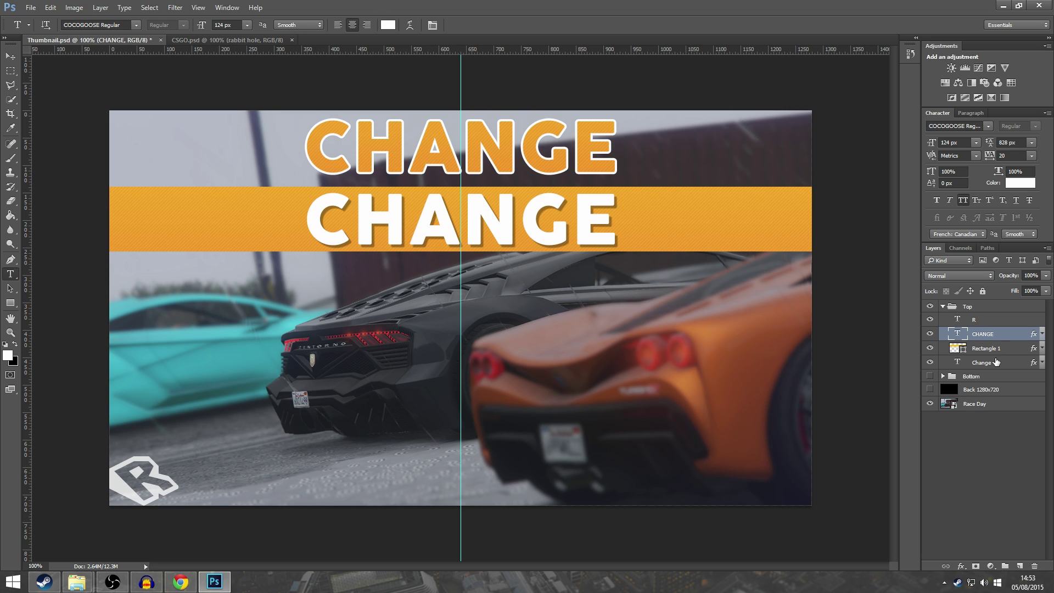
{"action": "left_click", "coordinate": [981, 363]}
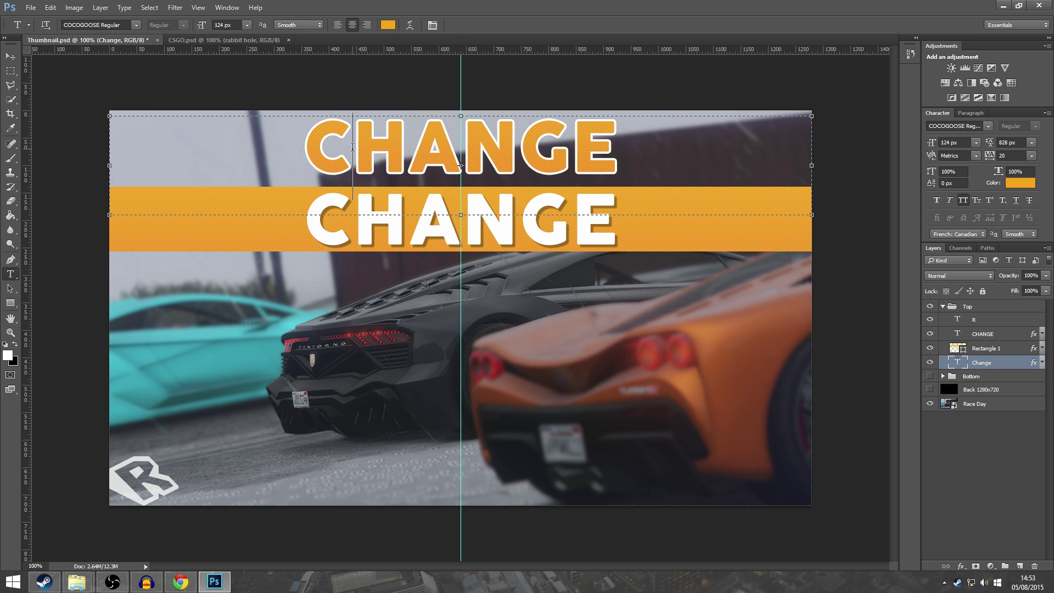
{"action": "left_click", "coordinate": [346, 165]}
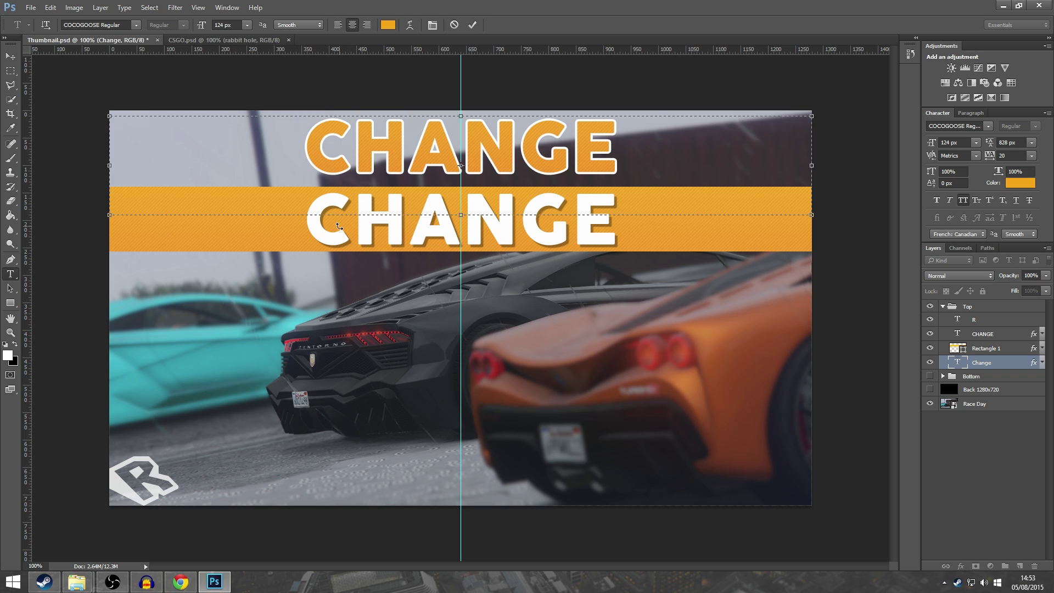
Examine the Gradient Overlay and Pattern Overlay settings in the layer style of Rectangle 1
{"action": "left_click", "coordinate": [1006, 348]}
{"action": "right_click", "coordinate": [1005, 348]}
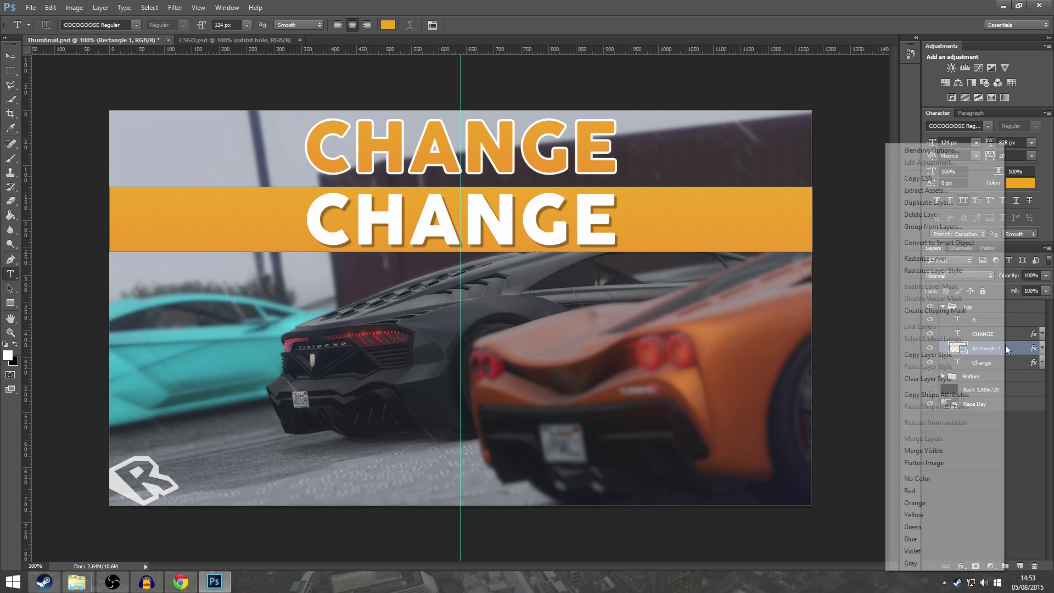
{"action": "left_click", "coordinate": [932, 151]}
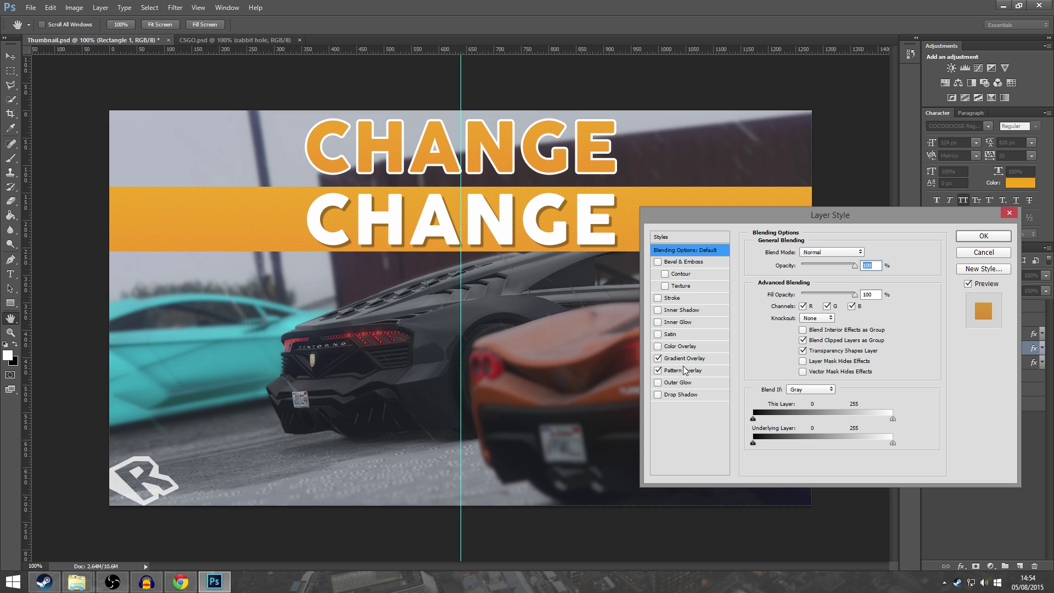
{"action": "left_click", "coordinate": [683, 360]}
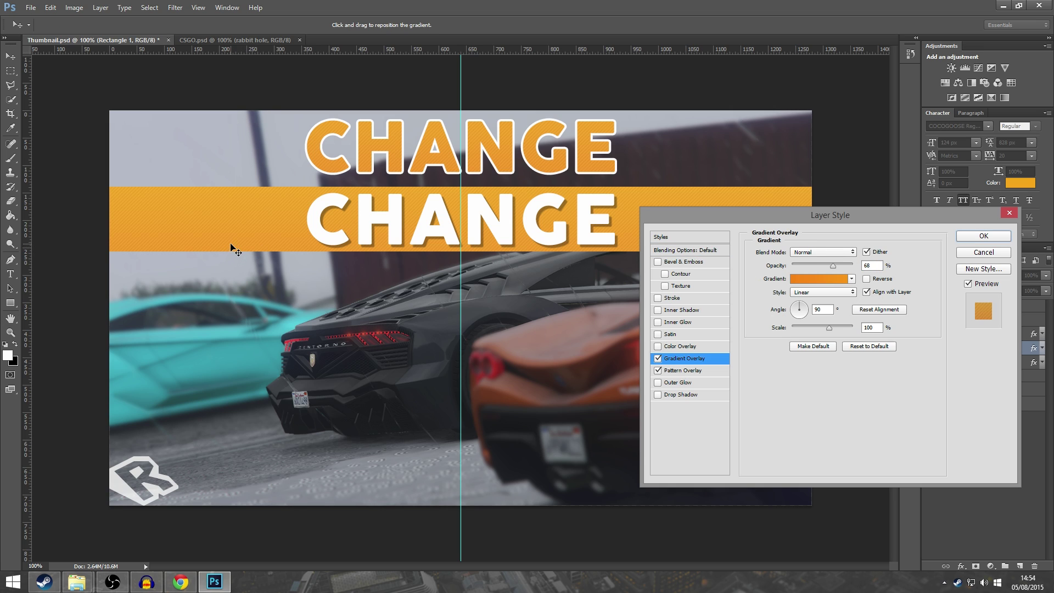
{"action": "left_click", "coordinate": [694, 371]}
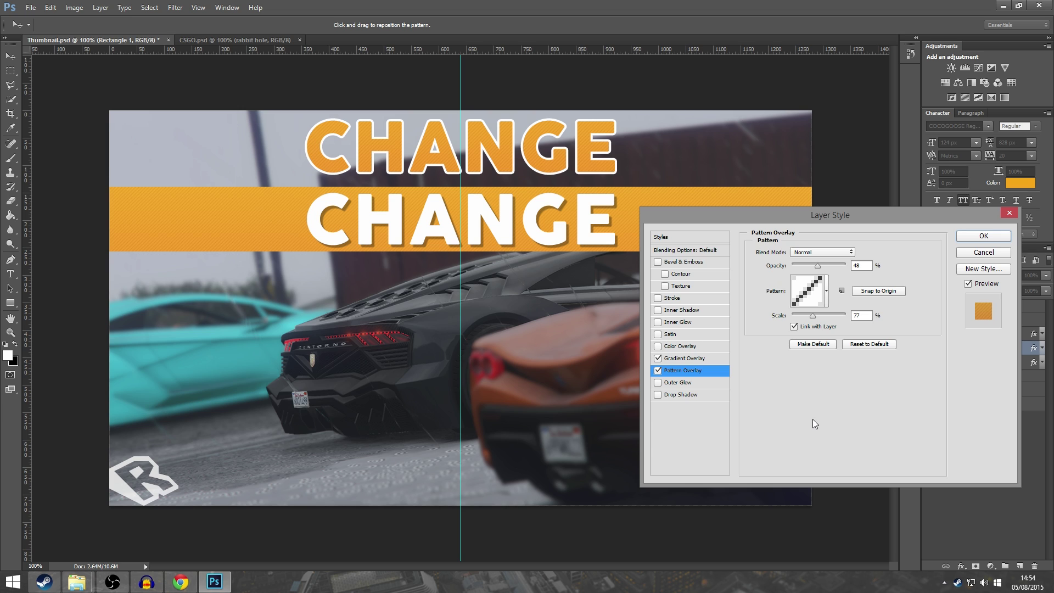
{"action": "left_click", "coordinate": [977, 236]}
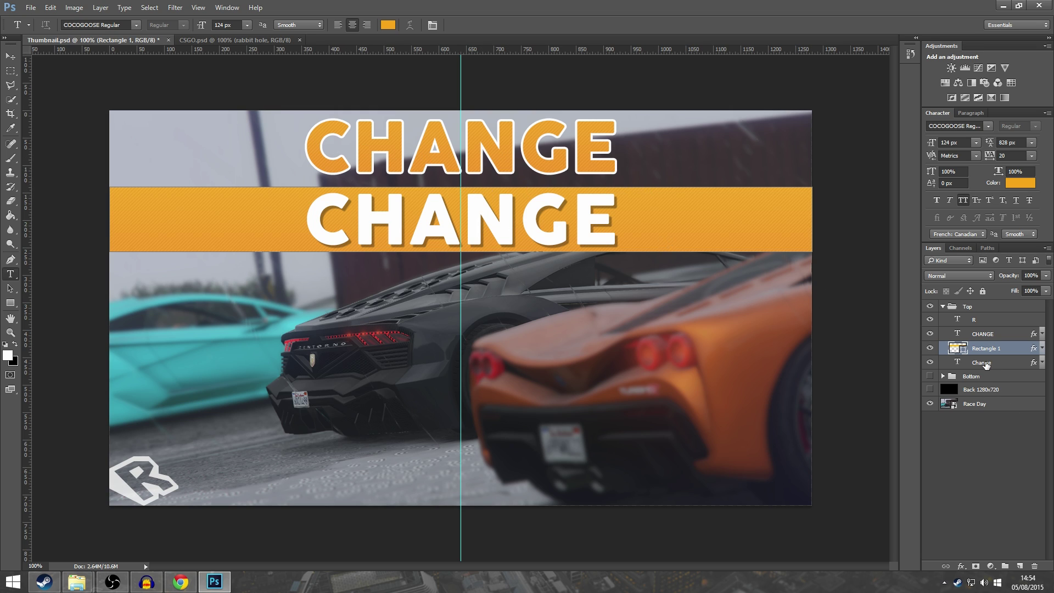
Examine which layer style effects are applied to the white CHANGE text on the orange bar
{"action": "left_click", "coordinate": [983, 363]}
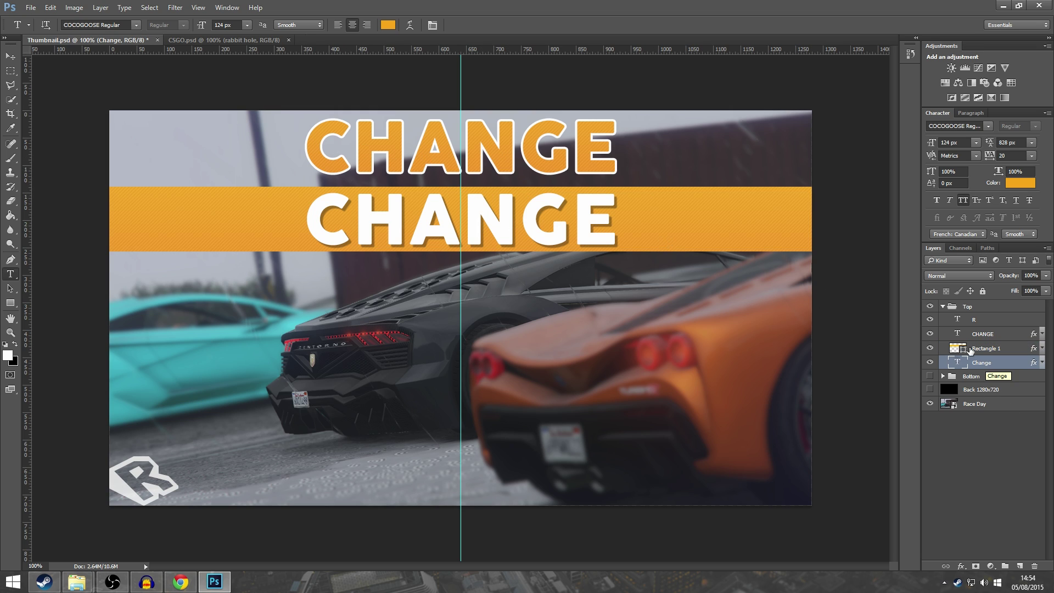
{"action": "left_click", "coordinate": [430, 212]}
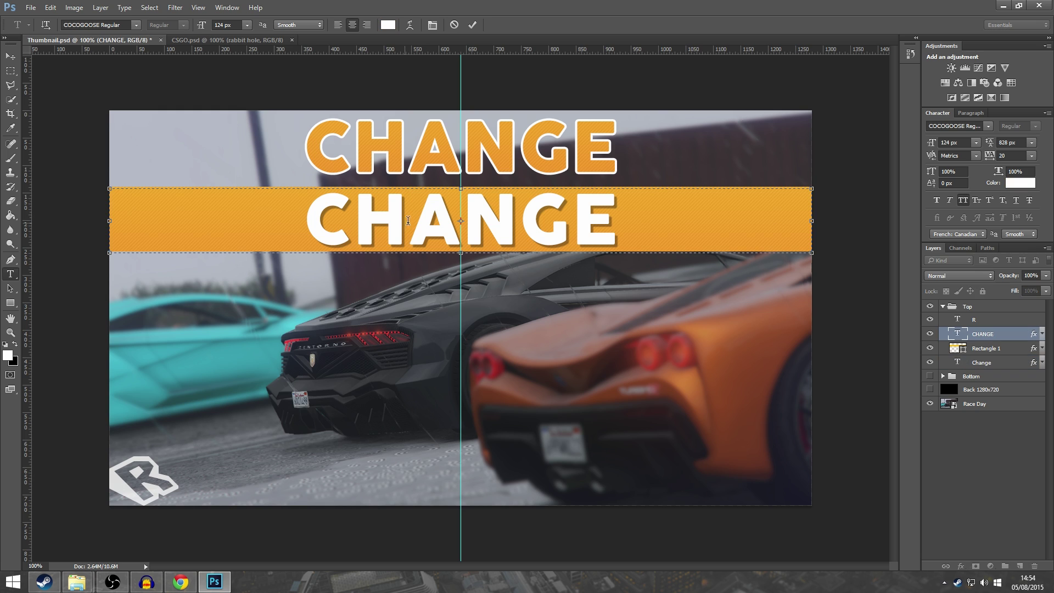
{"action": "left_click", "coordinate": [978, 336]}
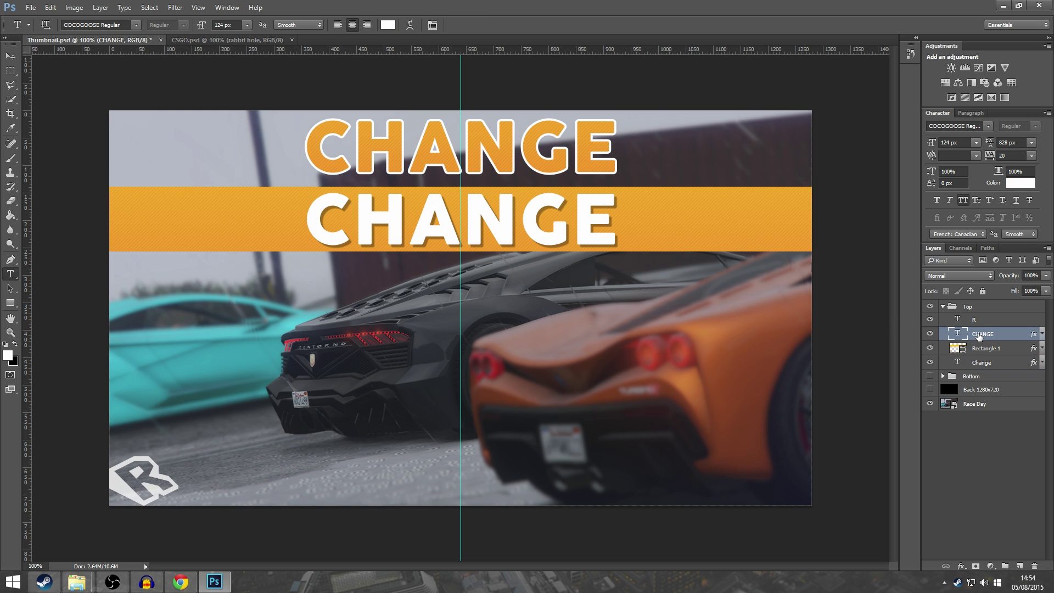
{"action": "right_click", "coordinate": [994, 339]}
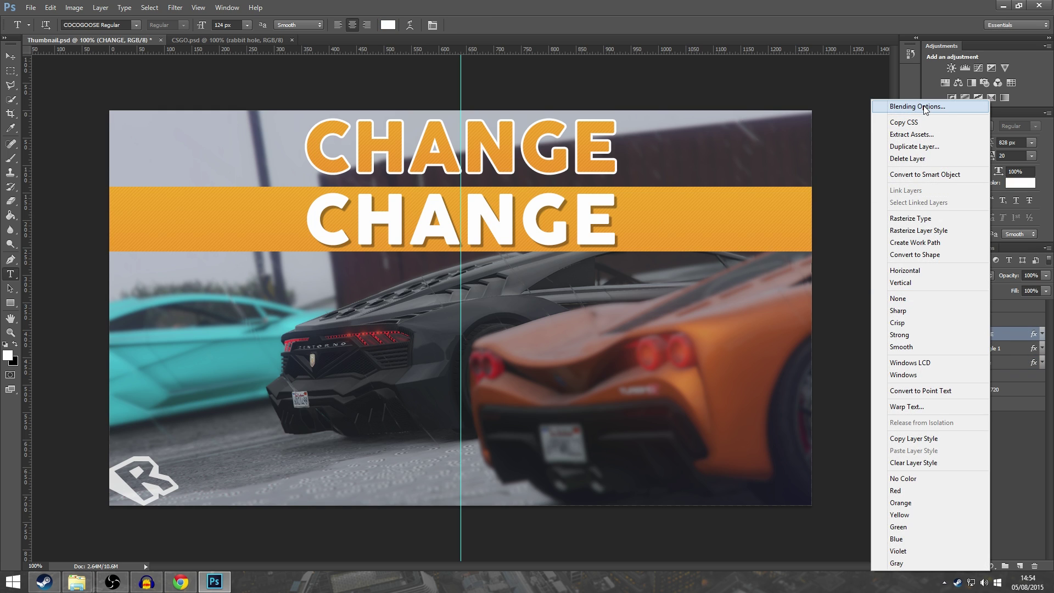
{"action": "left_click", "coordinate": [916, 106]}
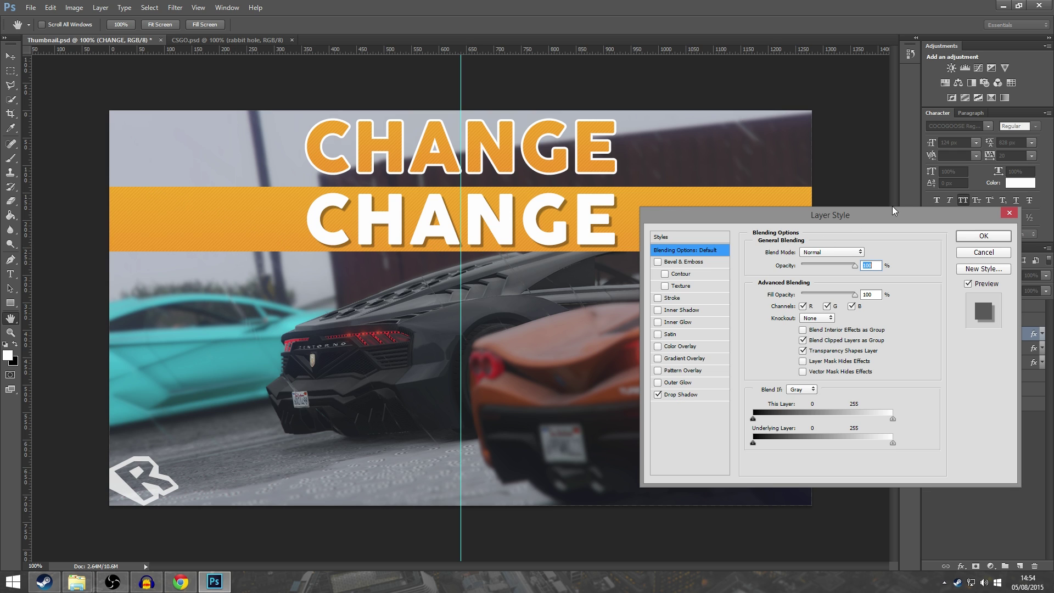
{"action": "left_click", "coordinate": [1010, 213]}
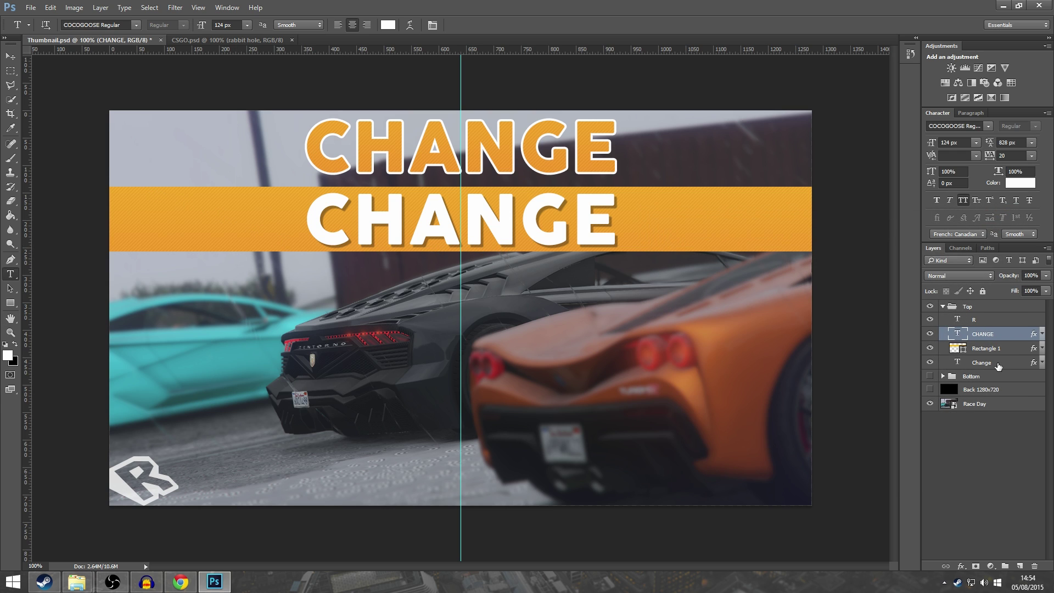
Examine which layer style effects are applied to the orange Change text layer
{"action": "right_click", "coordinate": [979, 361]}
{"action": "left_click", "coordinate": [917, 106]}
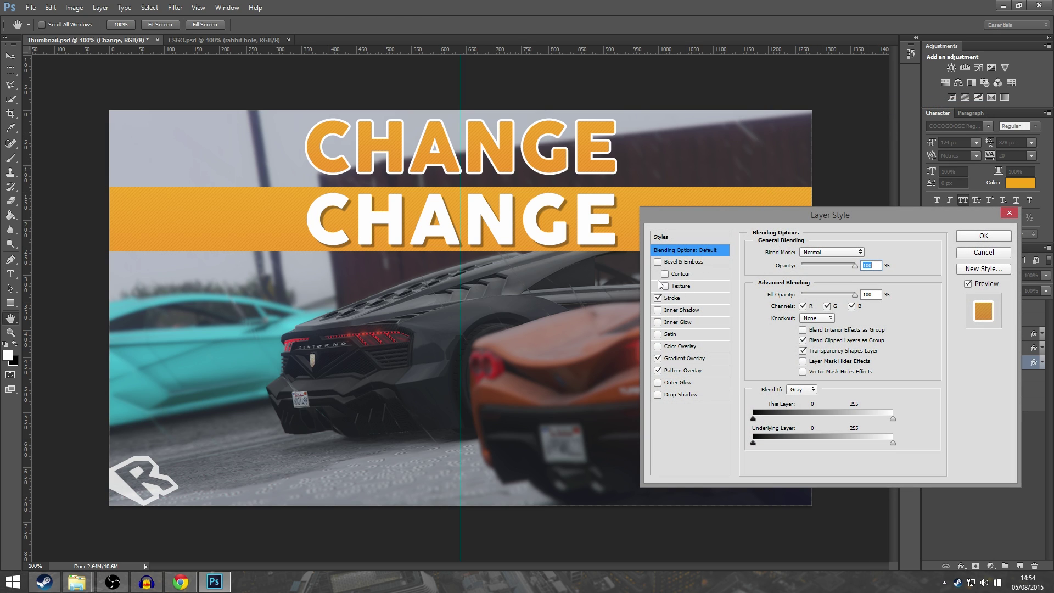
{"action": "left_click", "coordinate": [964, 237]}
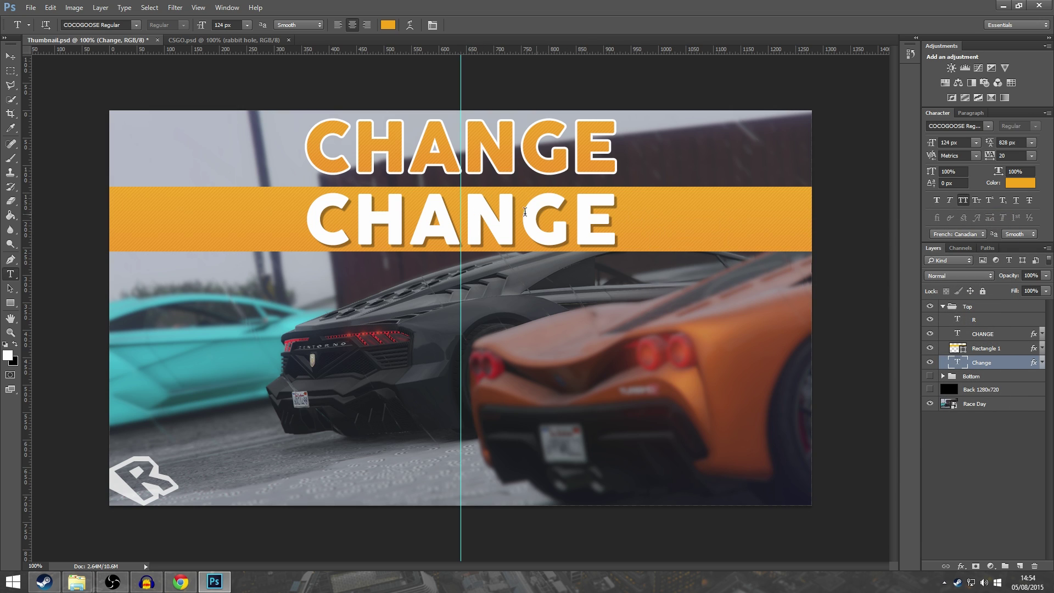
In CSGO.psd, place the Baricade image from the Screenshots folder at full canvas size and move its layer below all others
{"action": "left_click", "coordinate": [219, 37]}
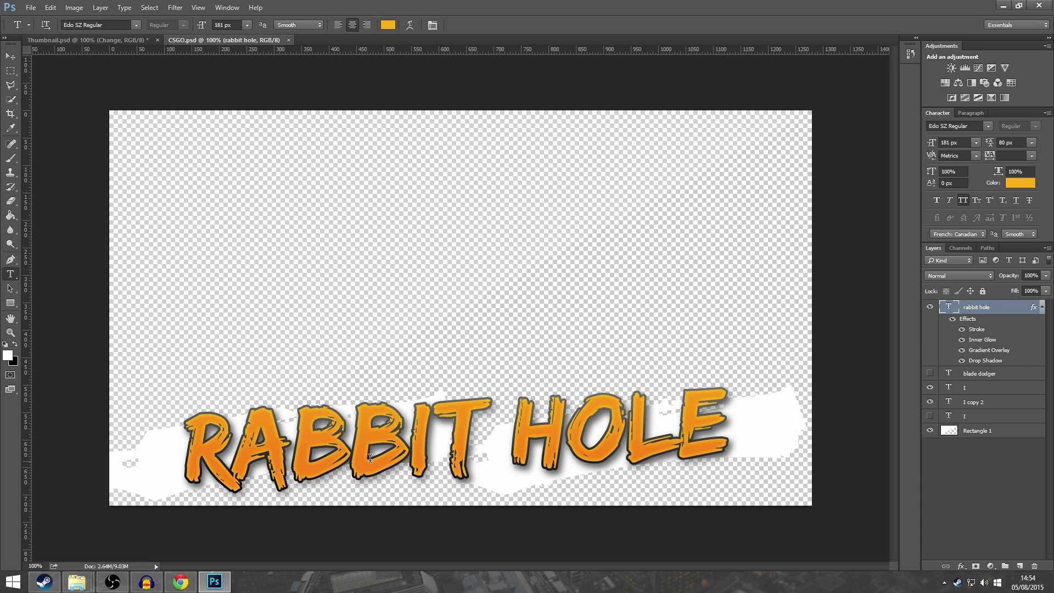
{"action": "mouse_move", "coordinate": [77, 582]}
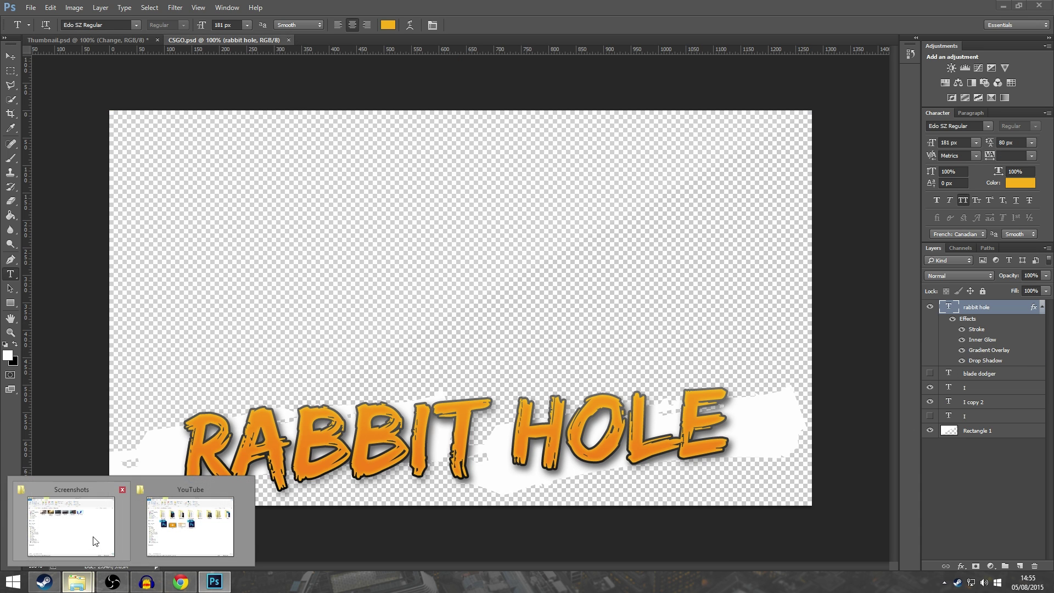
{"action": "left_click", "coordinate": [94, 543]}
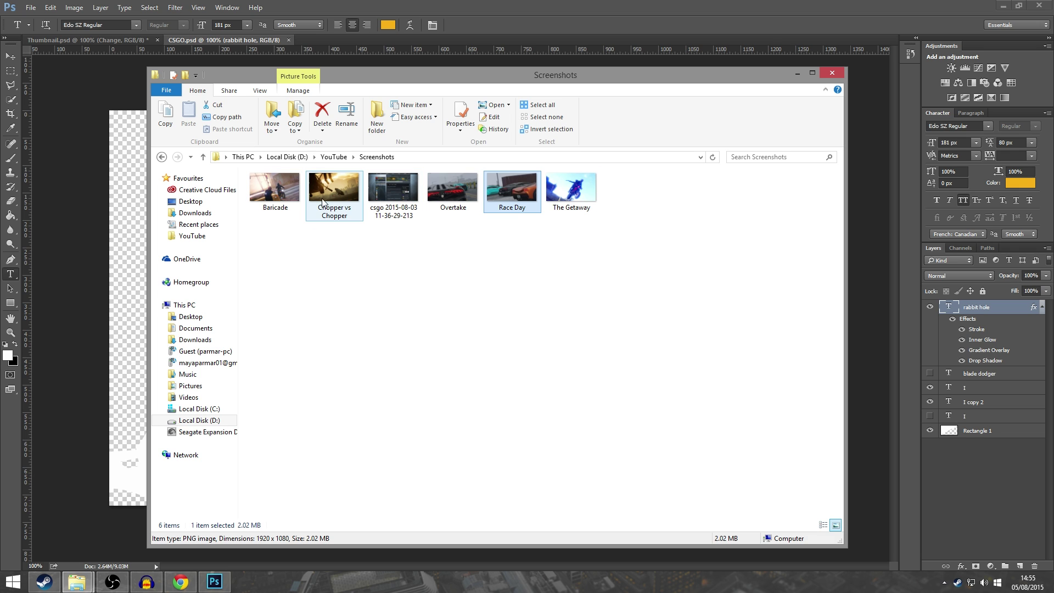
{"action": "left_click_drag", "start_coordinate": [270, 191], "coordinate": [129, 291]}
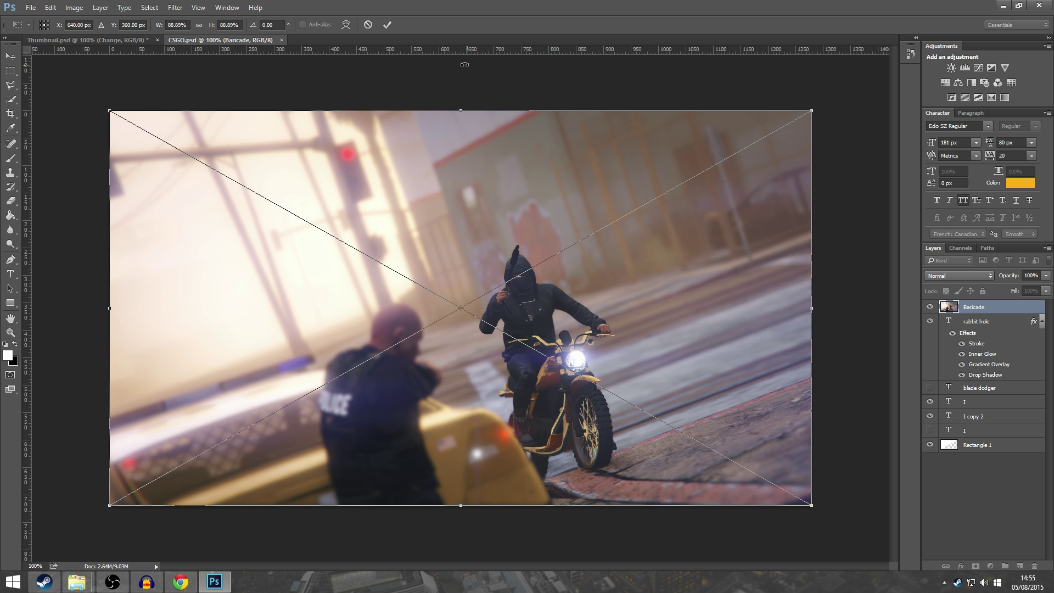
{"action": "left_click", "coordinate": [389, 29]}
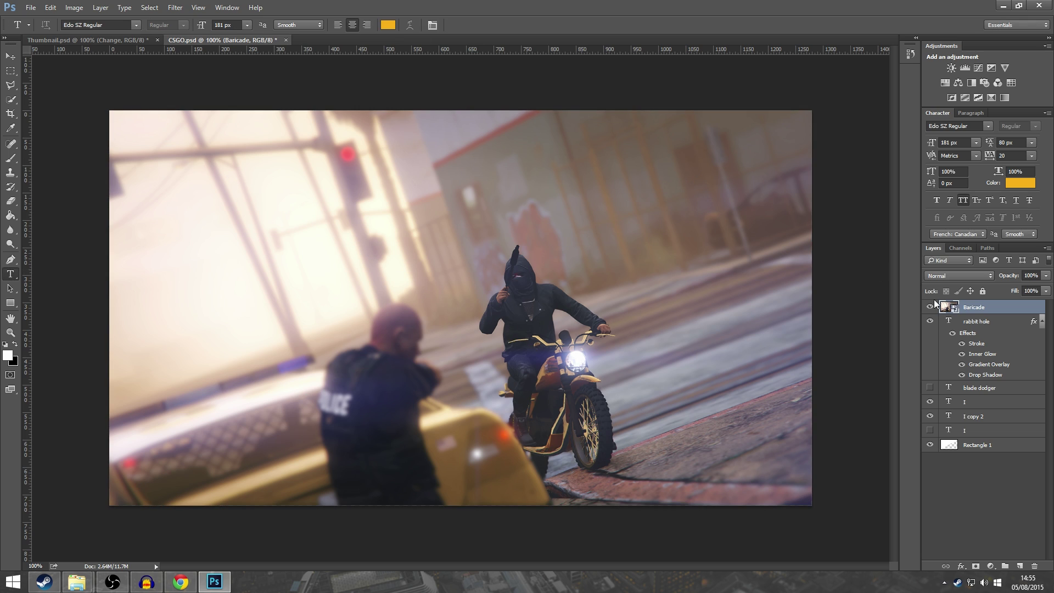
{"action": "left_click_drag", "start_coordinate": [972, 309], "coordinate": [993, 485]}
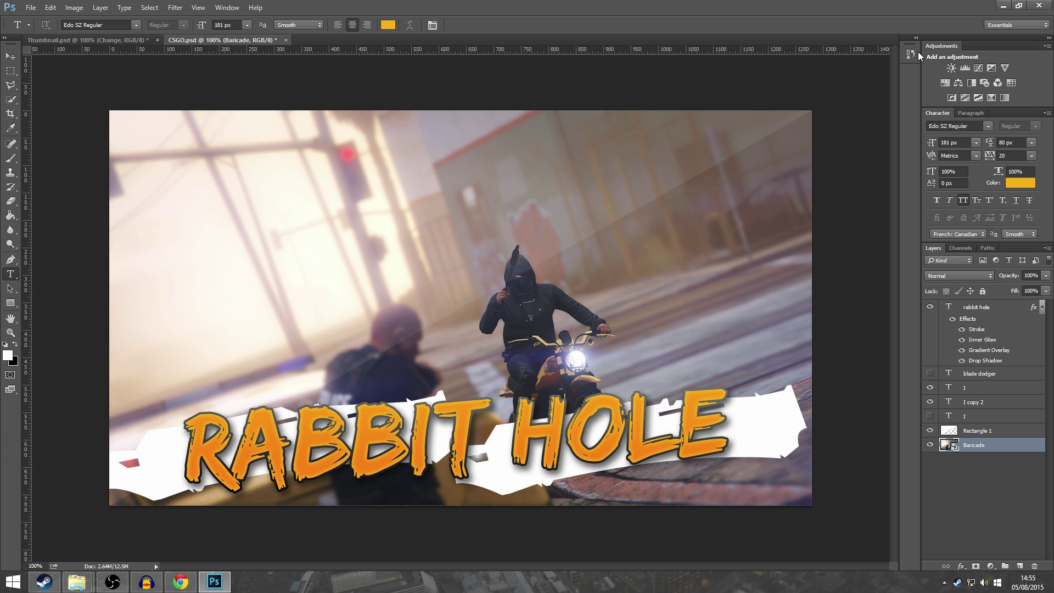
Add a Vibrance adjustment layer directly above the Baricade image layer
{"action": "left_click", "coordinate": [1005, 68]}
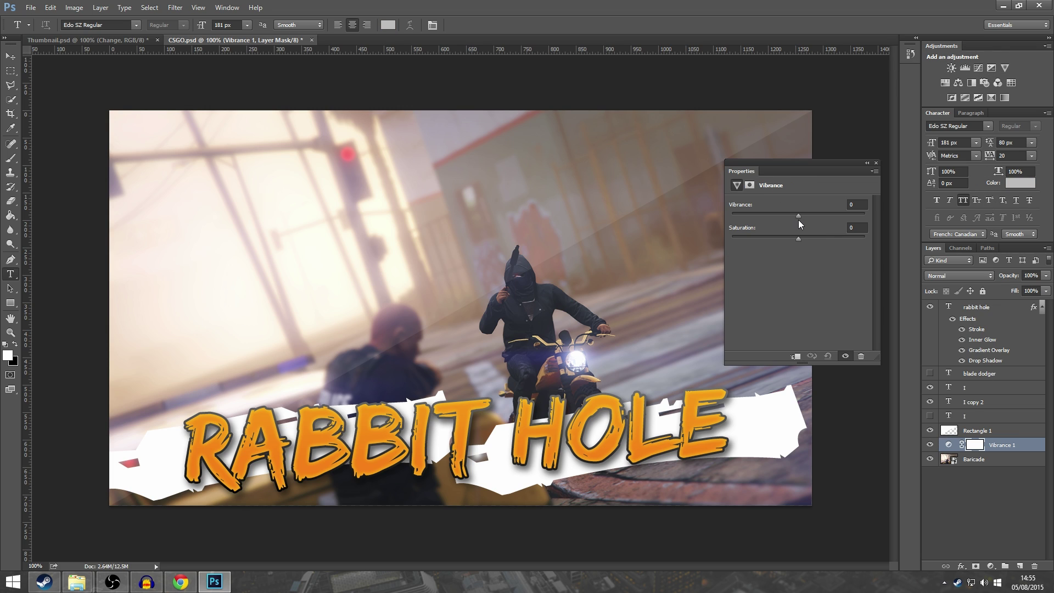
{"action": "mouse_move", "coordinate": [798, 216]}
{"action": "left_mouse_down"}
{"action": "mouse_move", "coordinate": [819, 216]}
{"action": "mouse_move", "coordinate": [819, 229]}
{"action": "mouse_move", "coordinate": [799, 229]}
{"action": "left_mouse_up"}
{"action": "left_click", "coordinate": [878, 163]}
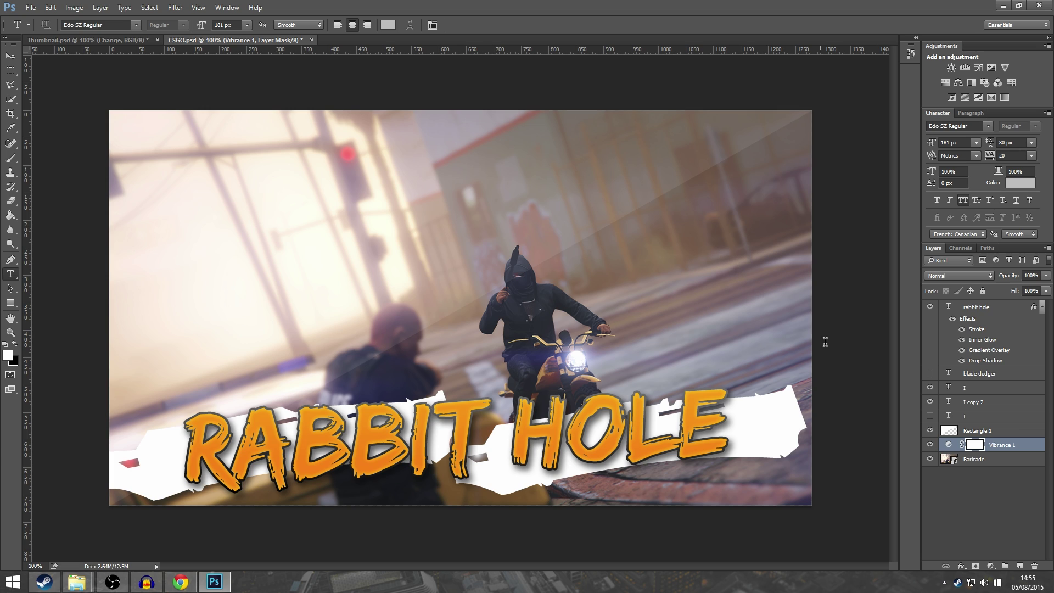
Compare the image with and without the Rectangle 1 layer by toggling its visibility
{"action": "left_click", "coordinate": [982, 431]}
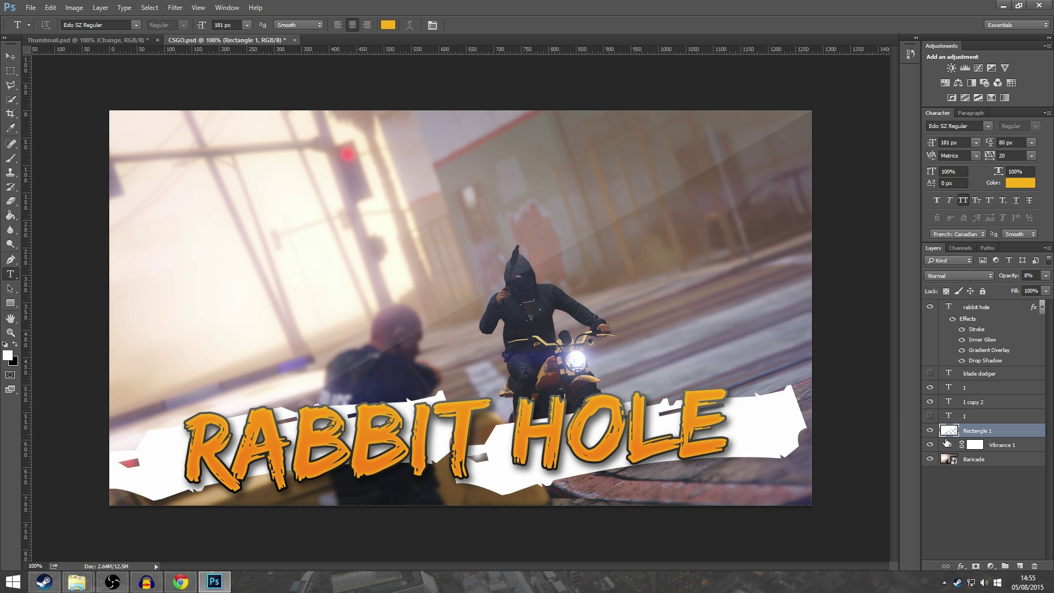
{"action": "left_click", "coordinate": [930, 431]}
{"action": "left_click", "coordinate": [931, 432]}
{"action": "left_click", "coordinate": [930, 431]}
Examine the font settings of the RABBIT HOLE text layer
{"action": "left_click", "coordinate": [987, 307]}
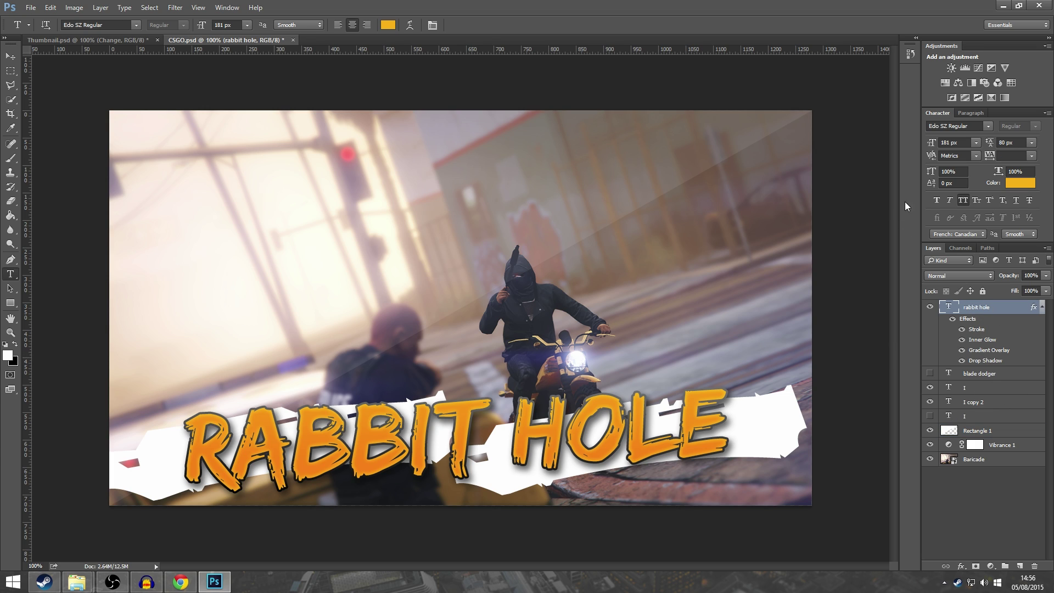
{"action": "left_click", "coordinate": [322, 444]}
{"action": "left_click_drag", "start_coordinate": [177, 461], "coordinate": [730, 426]}
{"action": "left_click", "coordinate": [757, 425]}
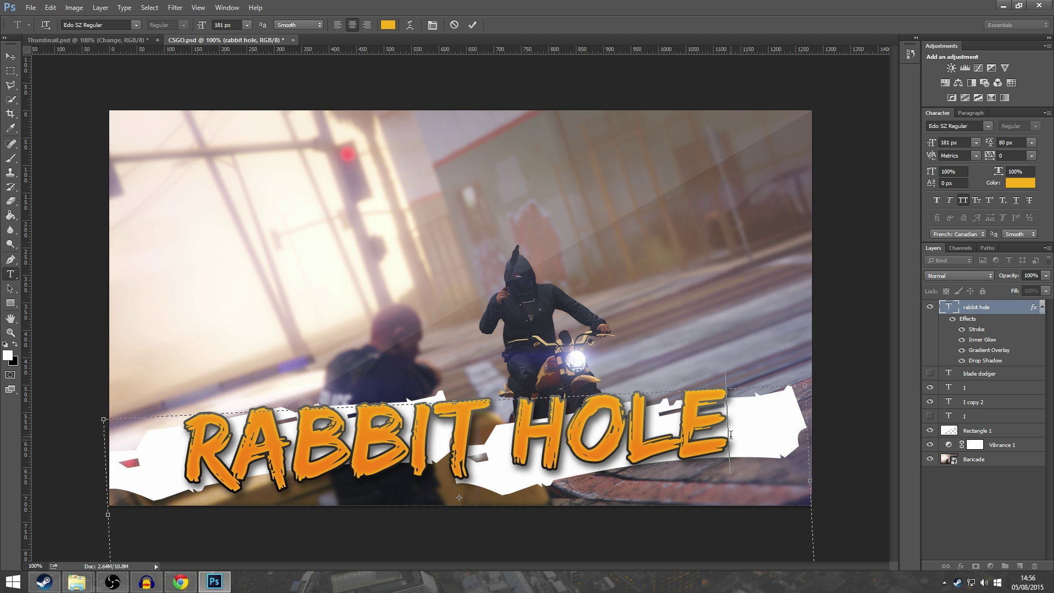
Examine the Stroke, Inner Glow, Gradient Overlay and Drop Shadow settings in the rabbit hole layer's style
{"action": "right_click", "coordinate": [982, 313]}
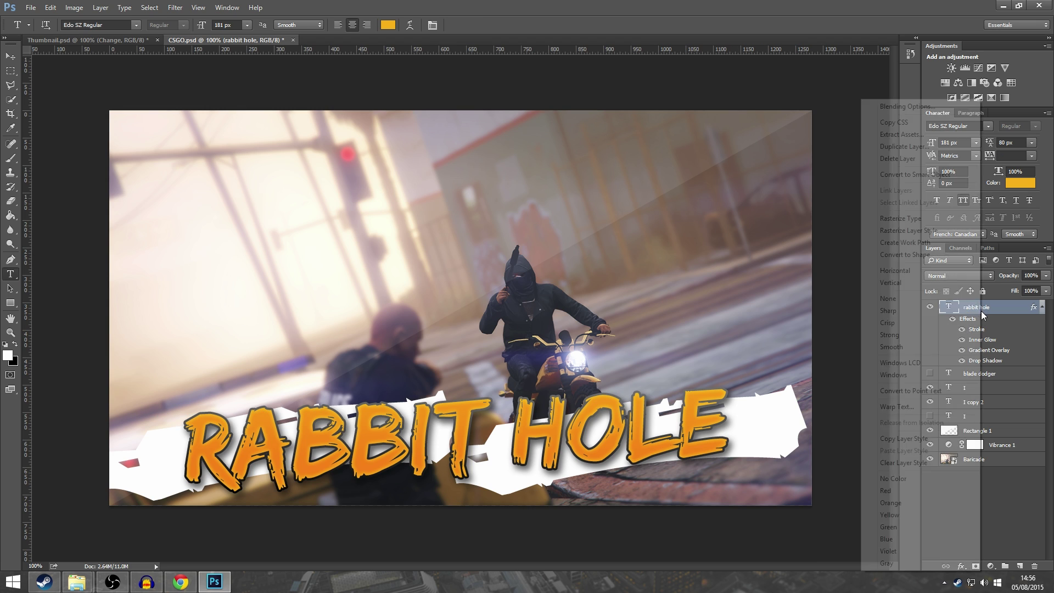
{"action": "left_click", "coordinate": [935, 109]}
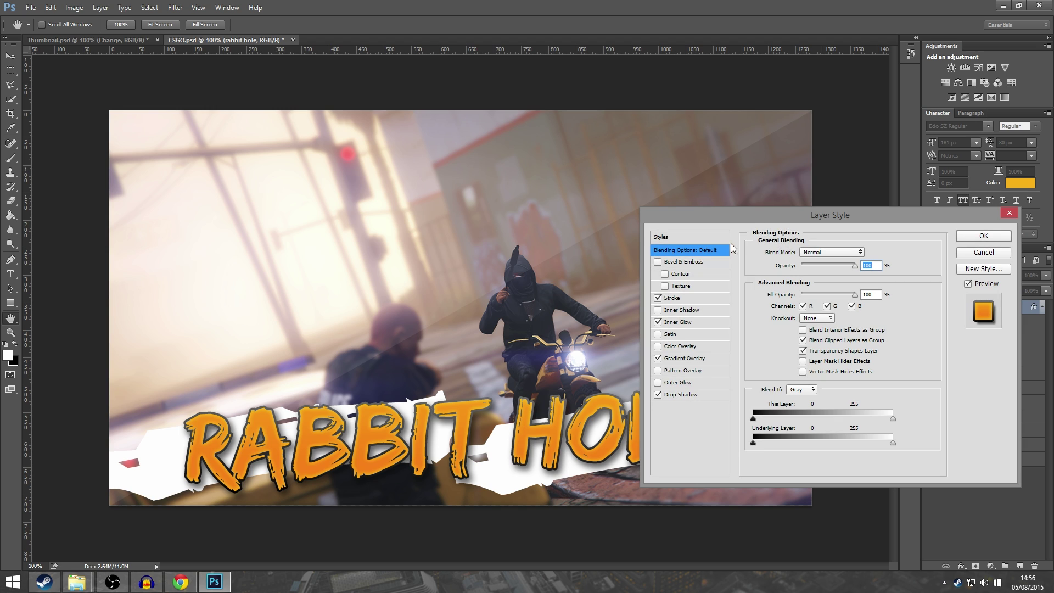
{"action": "left_click", "coordinate": [690, 296]}
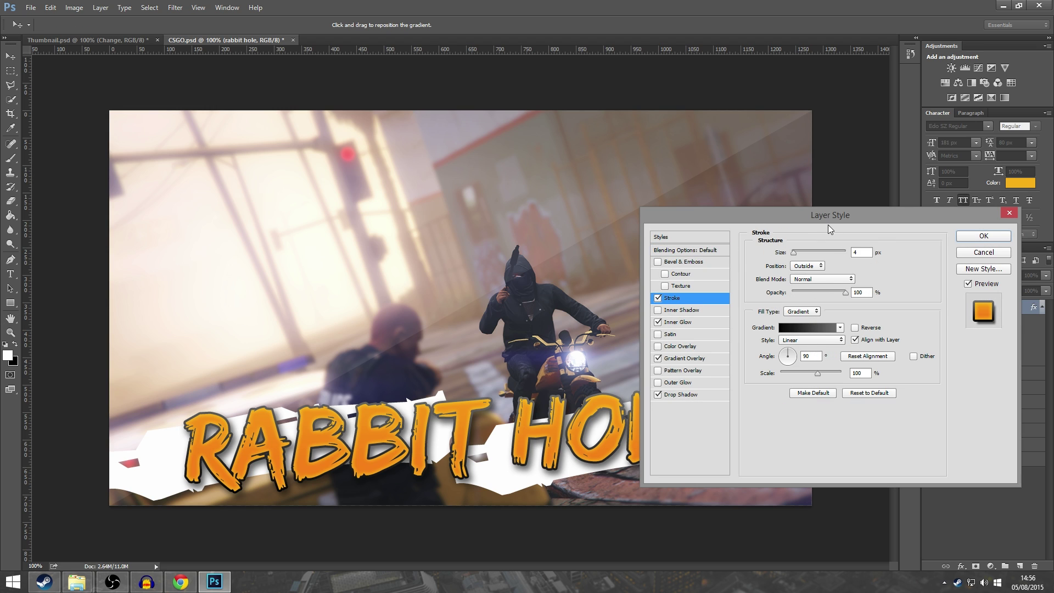
{"action": "left_click_drag", "start_coordinate": [830, 216], "coordinate": [868, 121]}
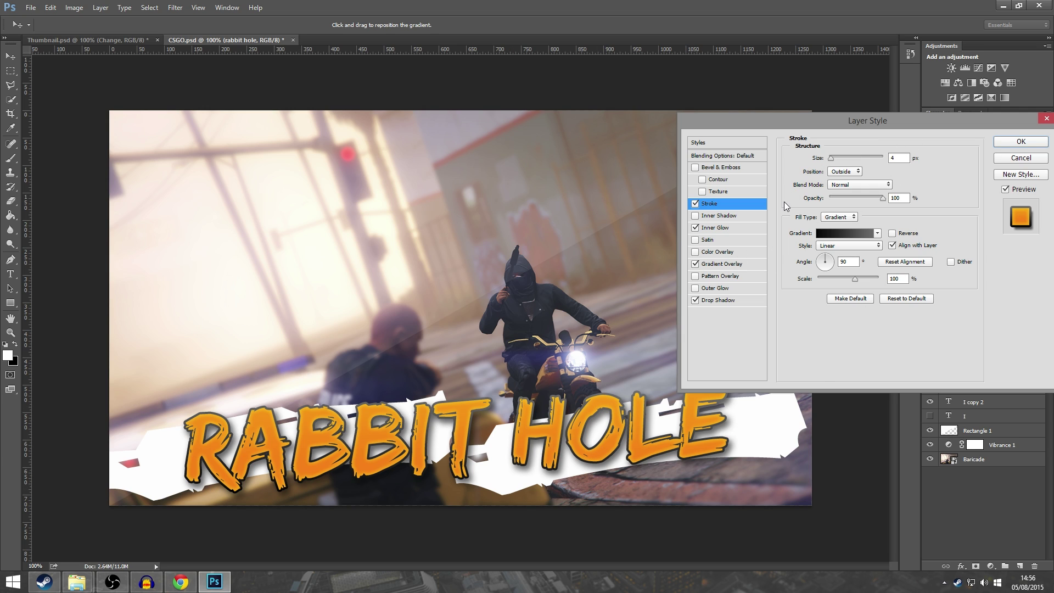
{"action": "left_click", "coordinate": [734, 232]}
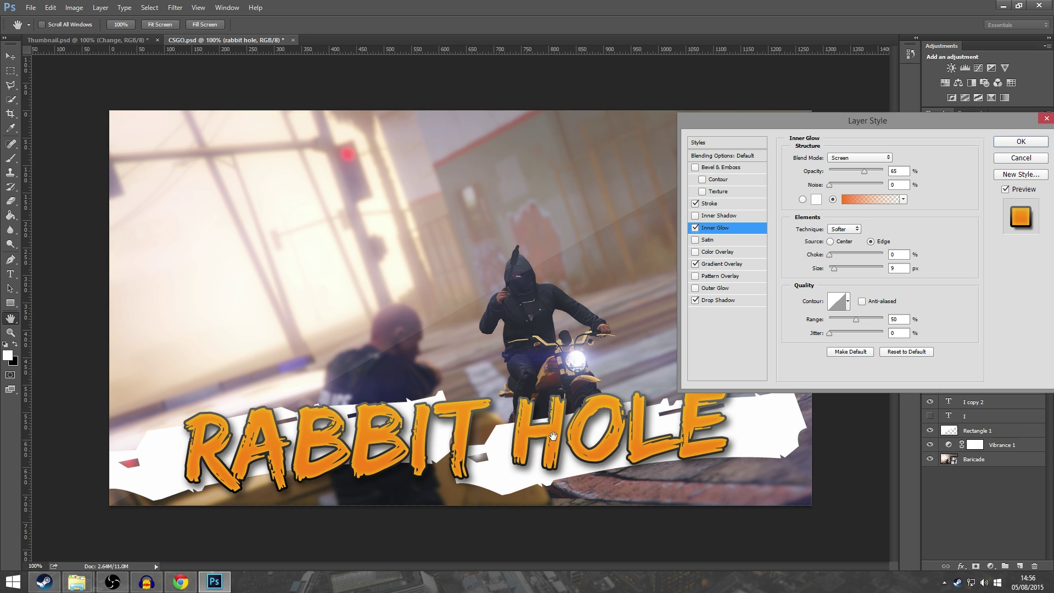
{"action": "left_click", "coordinate": [726, 264]}
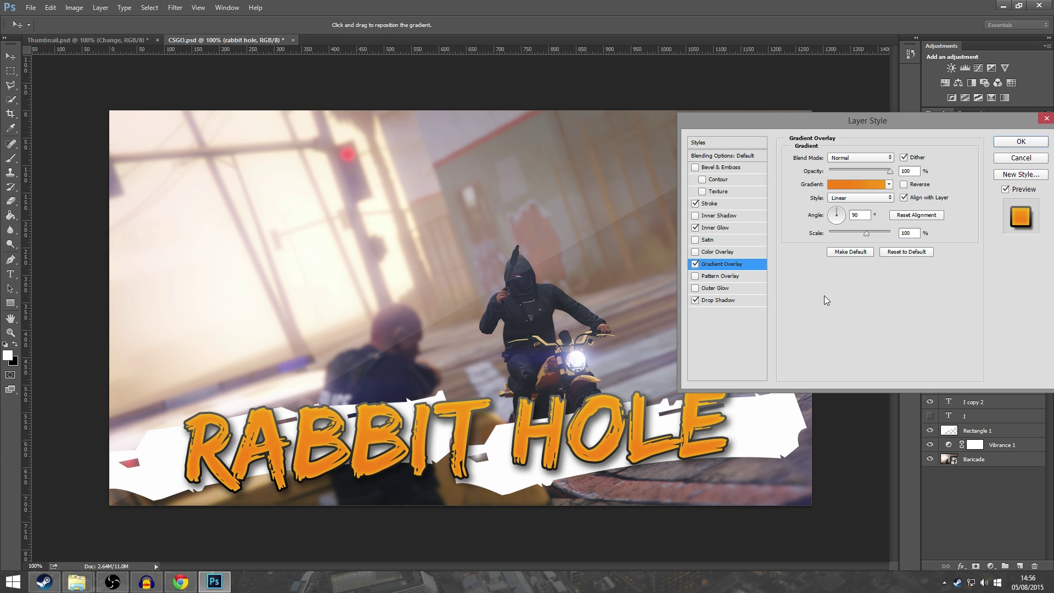
{"action": "left_click", "coordinate": [745, 300]}
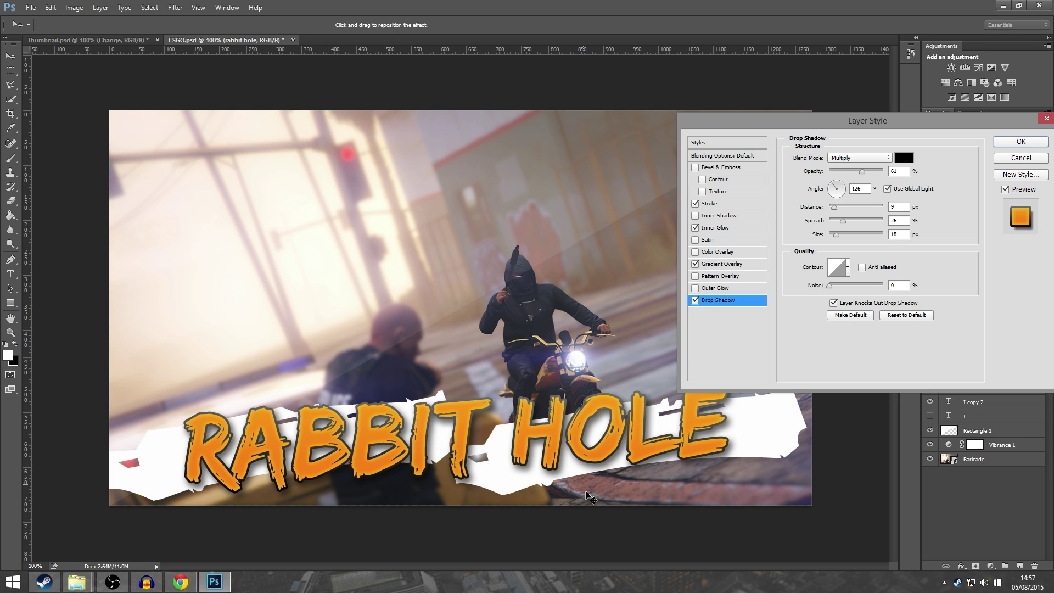
{"action": "left_click", "coordinate": [1047, 119]}
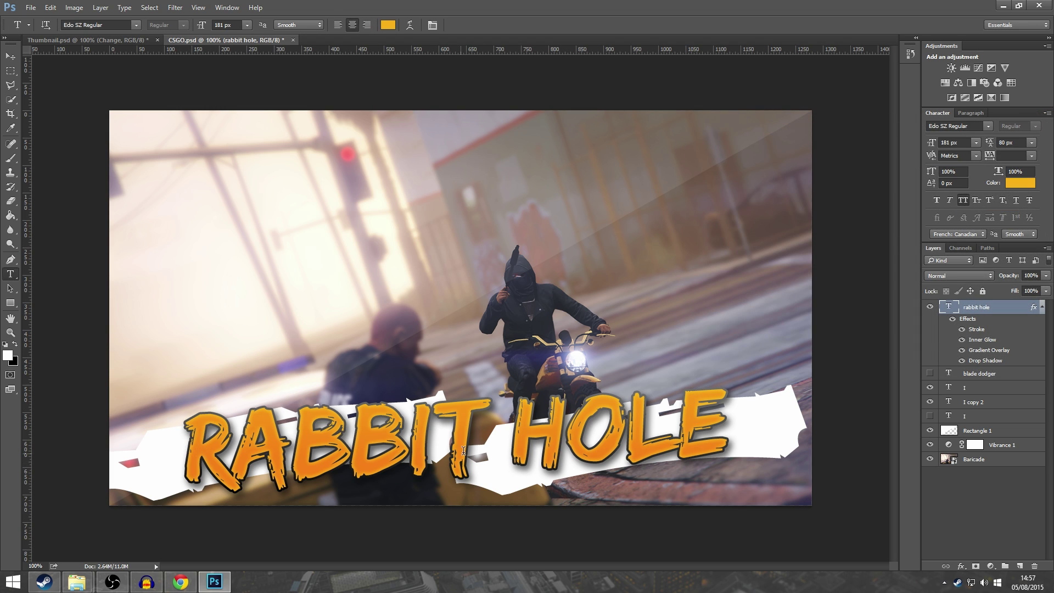
Move the rabbit hole text together with the visible I and I copy 2 layers up to just above the canvas centre
{"action": "left_click", "coordinate": [979, 393]}
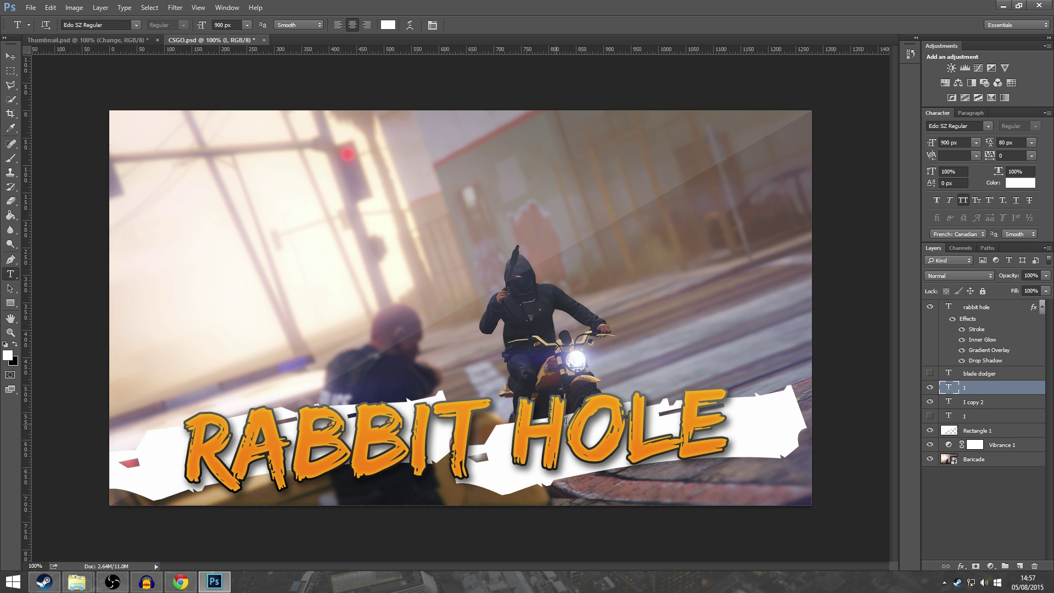
{"action": "left_click", "coordinate": [993, 406]}
{"action": "left_click", "coordinate": [979, 391], "text": "ctrl"}
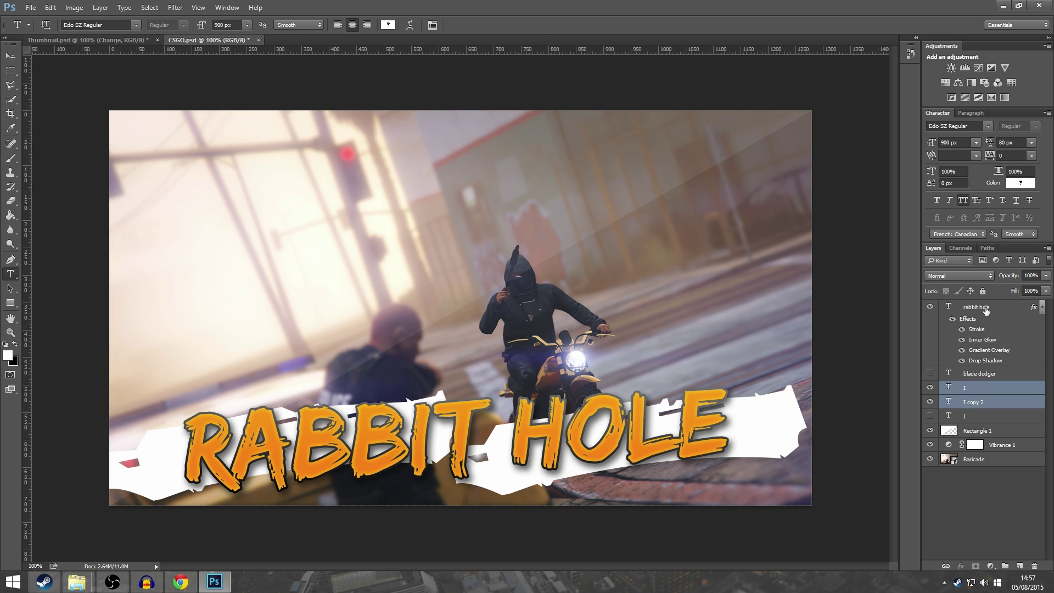
{"action": "left_click", "coordinate": [986, 311], "text": "ctrl"}
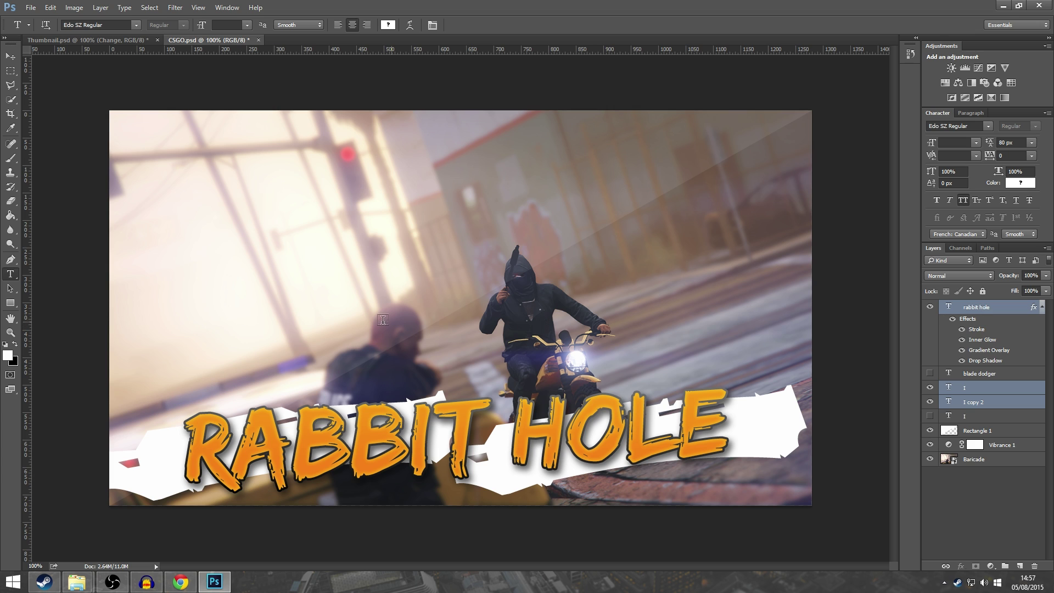
{"action": "left_click", "coordinate": [11, 56]}
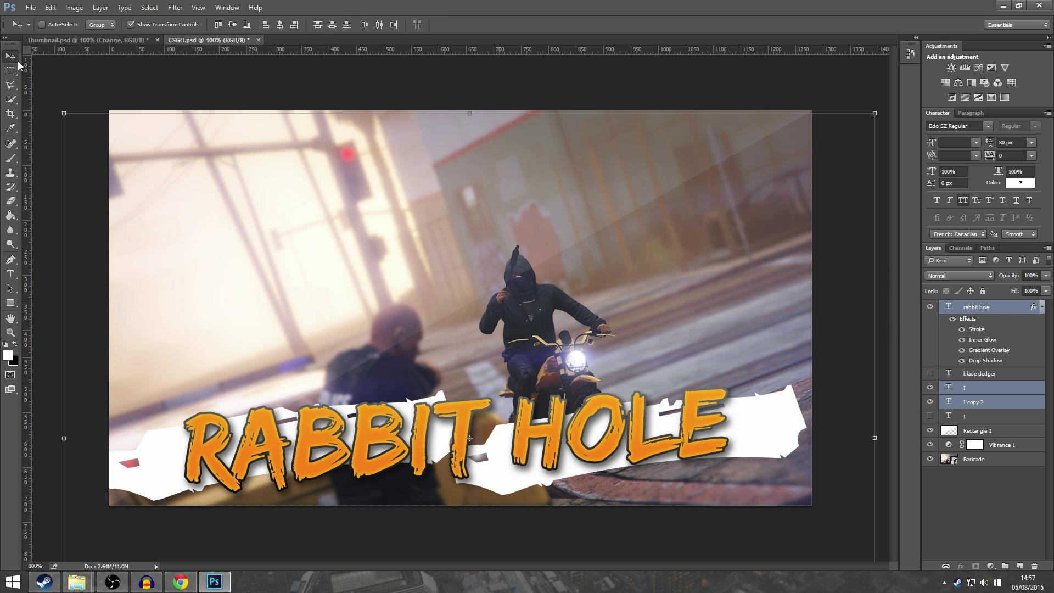
{"action": "left_click_drag", "start_coordinate": [557, 431], "coordinate": [539, 264]}
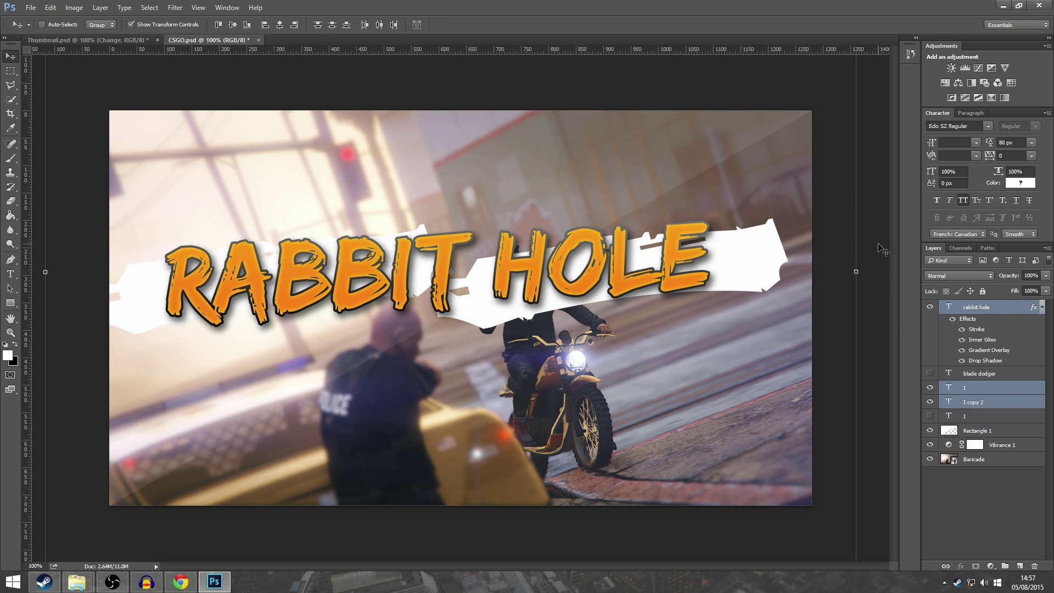
Try to rotate the RABBIT HOLE text and its white brush layers by about -37 degrees, and deselect the layers
{"action": "left_click_drag", "start_coordinate": [870, 244], "coordinate": [549, 110]}
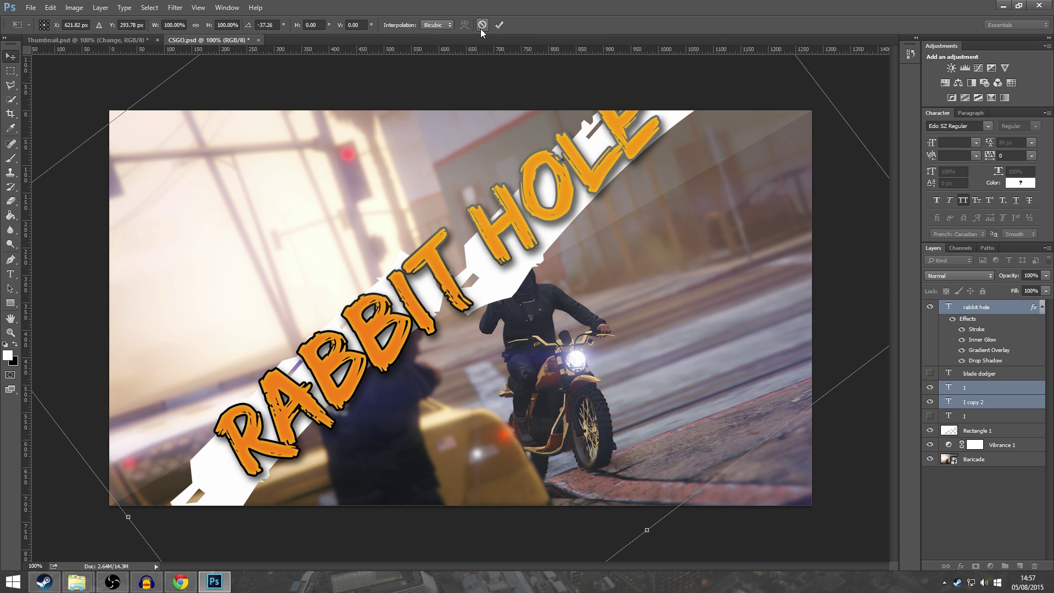
{"action": "left_click", "coordinate": [482, 24]}
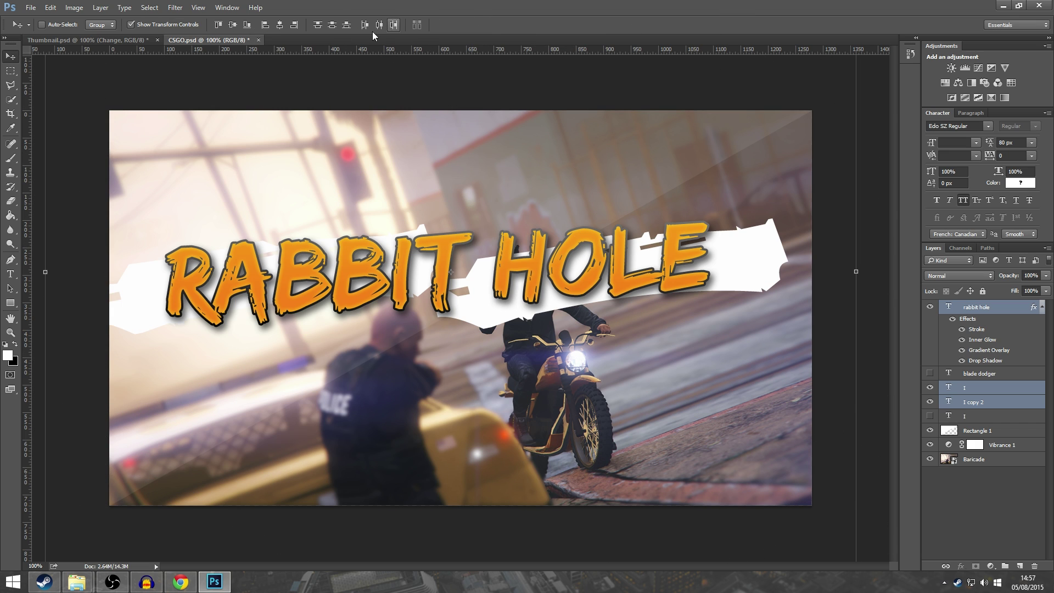
{"action": "left_click", "coordinate": [983, 499]}
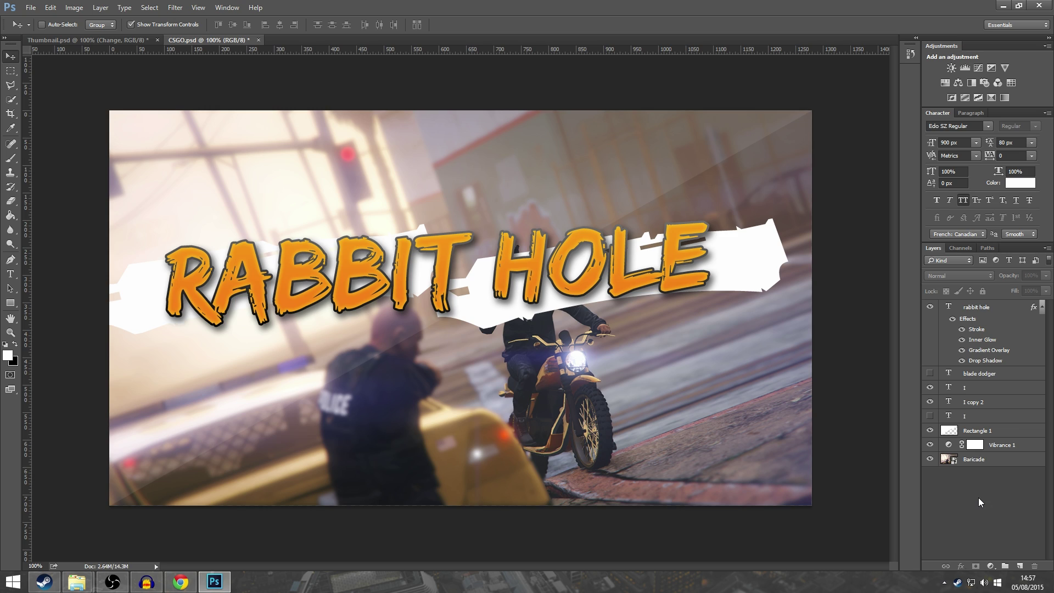